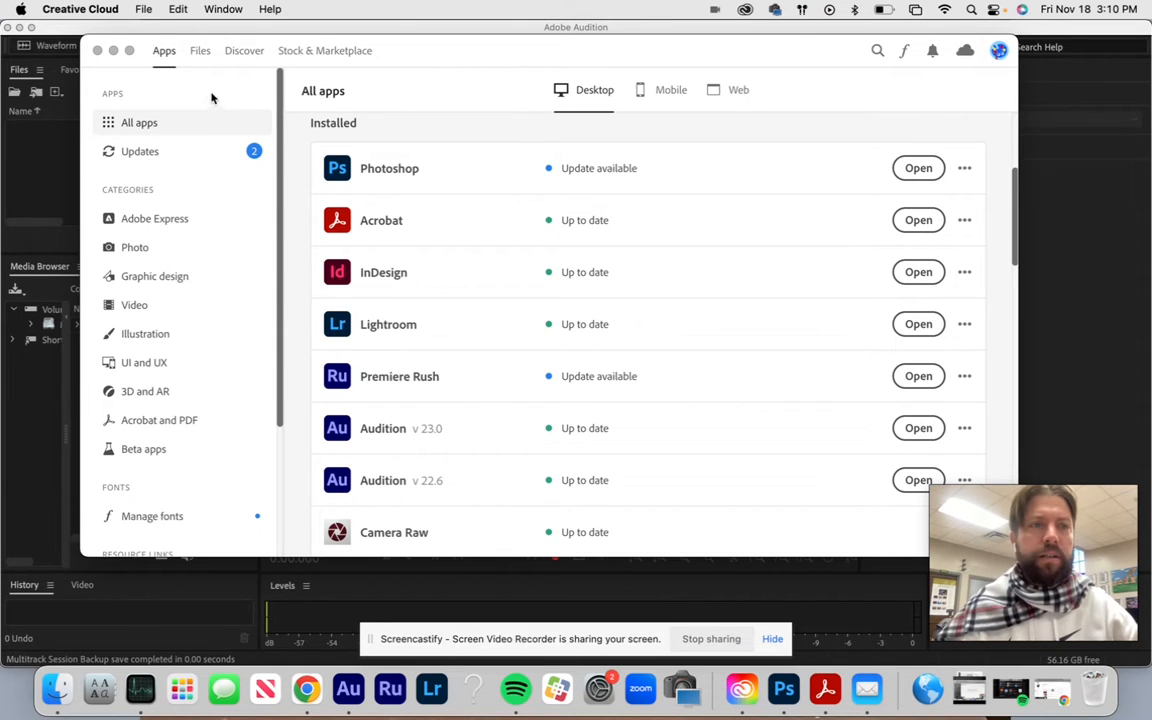
- Switch from Creative Cloud to Adobe Audition and start a new multitrack session
{"action": "left_click", "coordinate": [113, 50]}
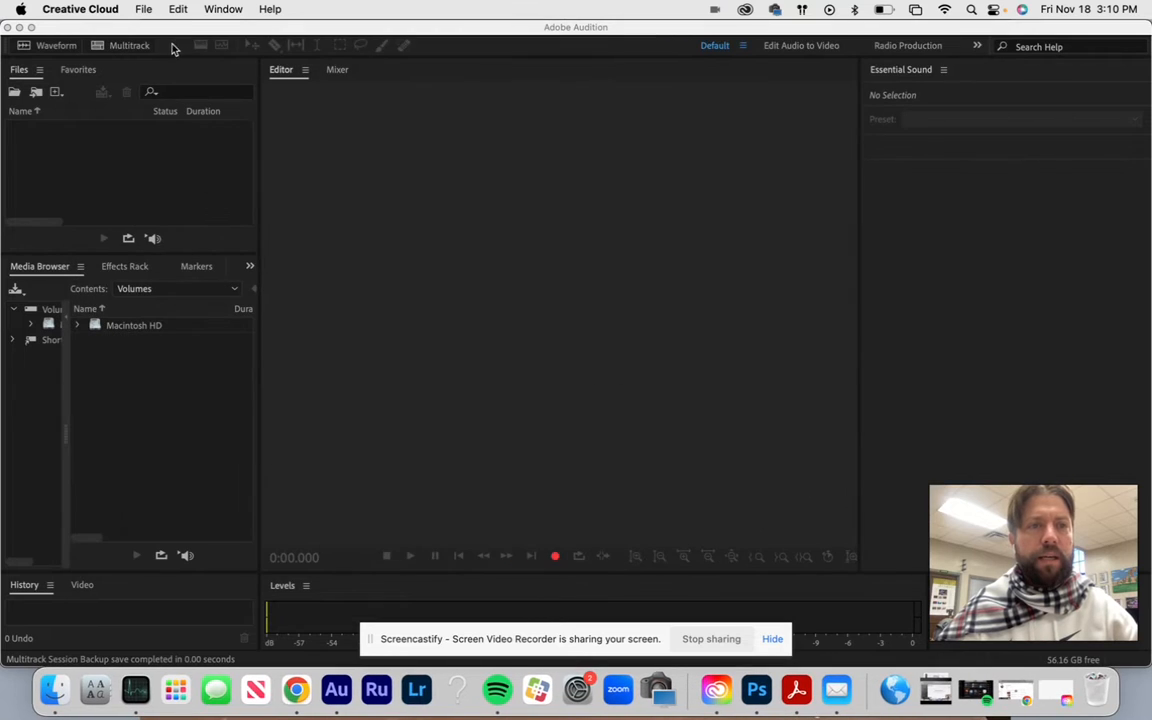
{"action": "left_click", "coordinate": [184, 28]}
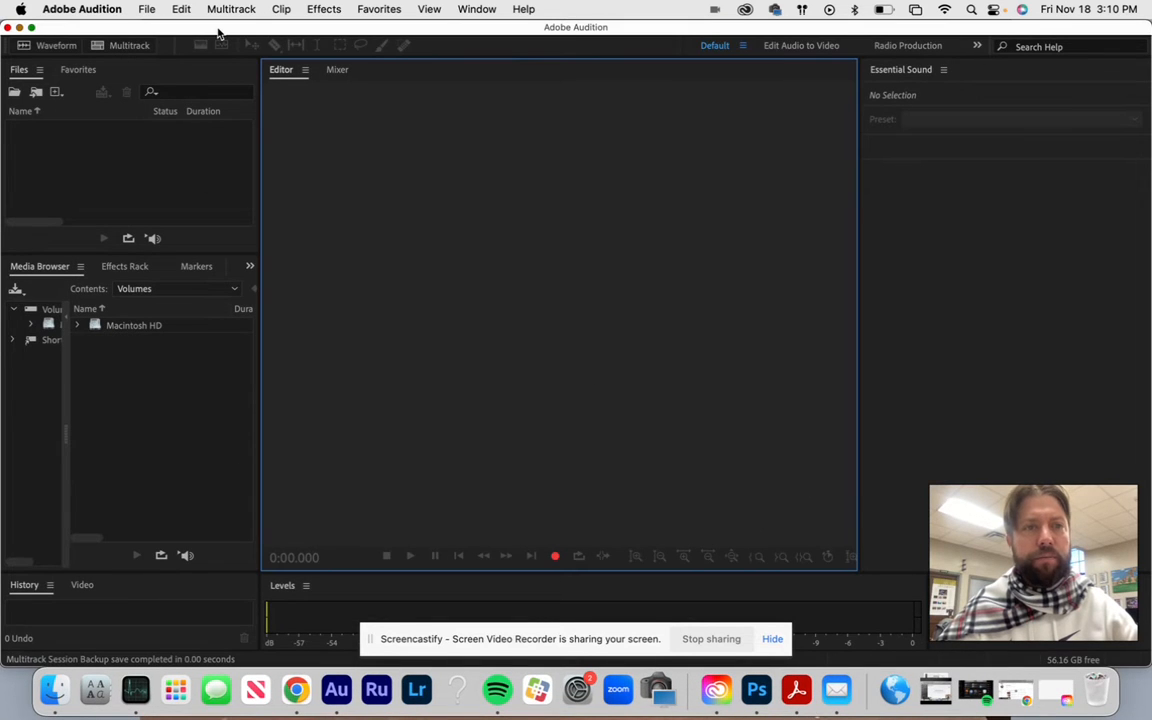
{"action": "left_click", "coordinate": [134, 8]}
{"action": "mouse_move", "coordinate": [150, 35]}
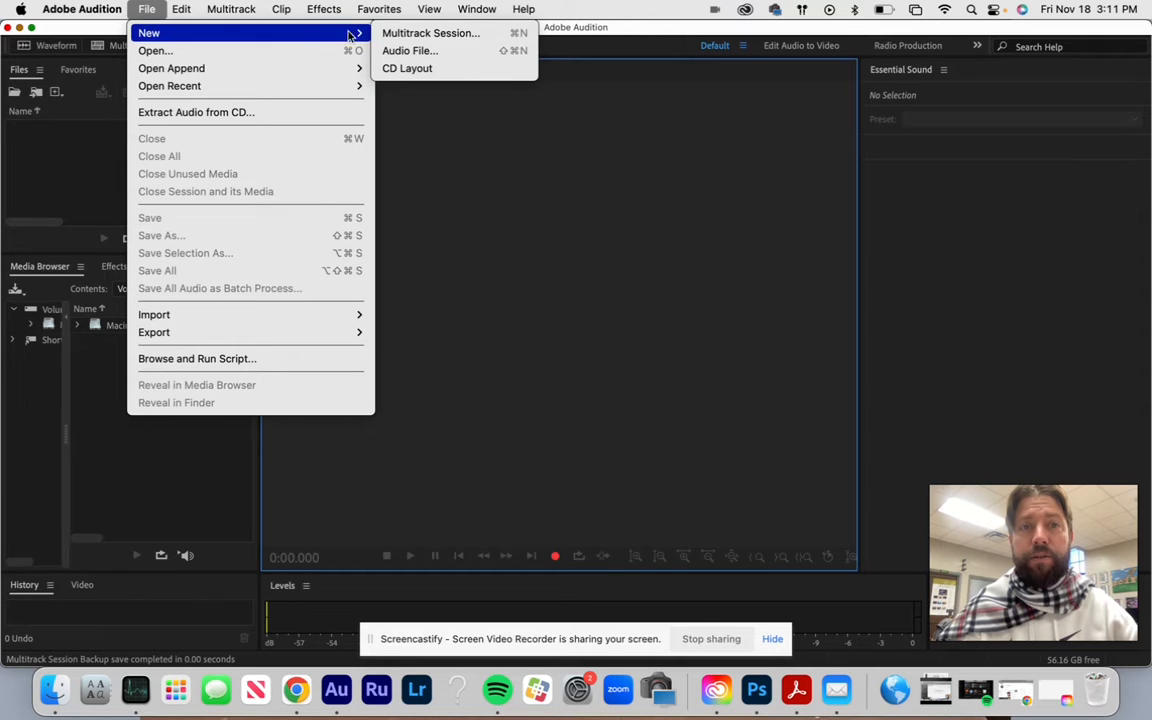
{"action": "left_click", "coordinate": [430, 33]}
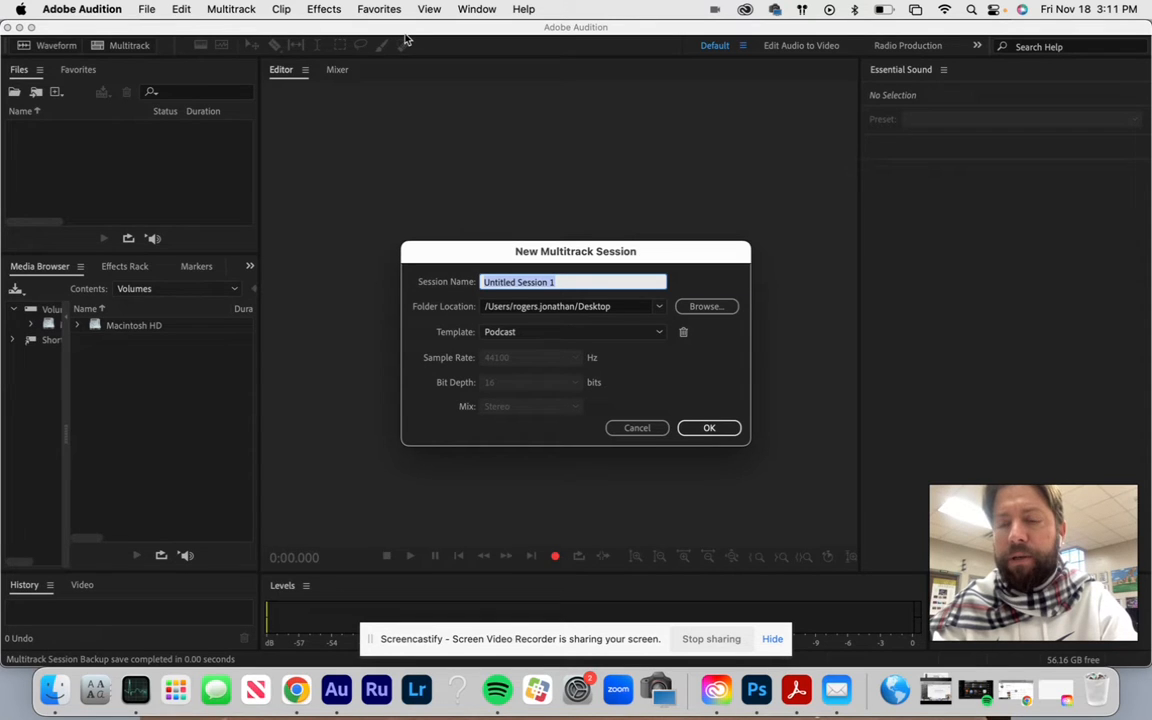
- Name the session "Truth Seeker Pod", keep the Podcast template, and create it
{"action": "type", "text": "Pod"}
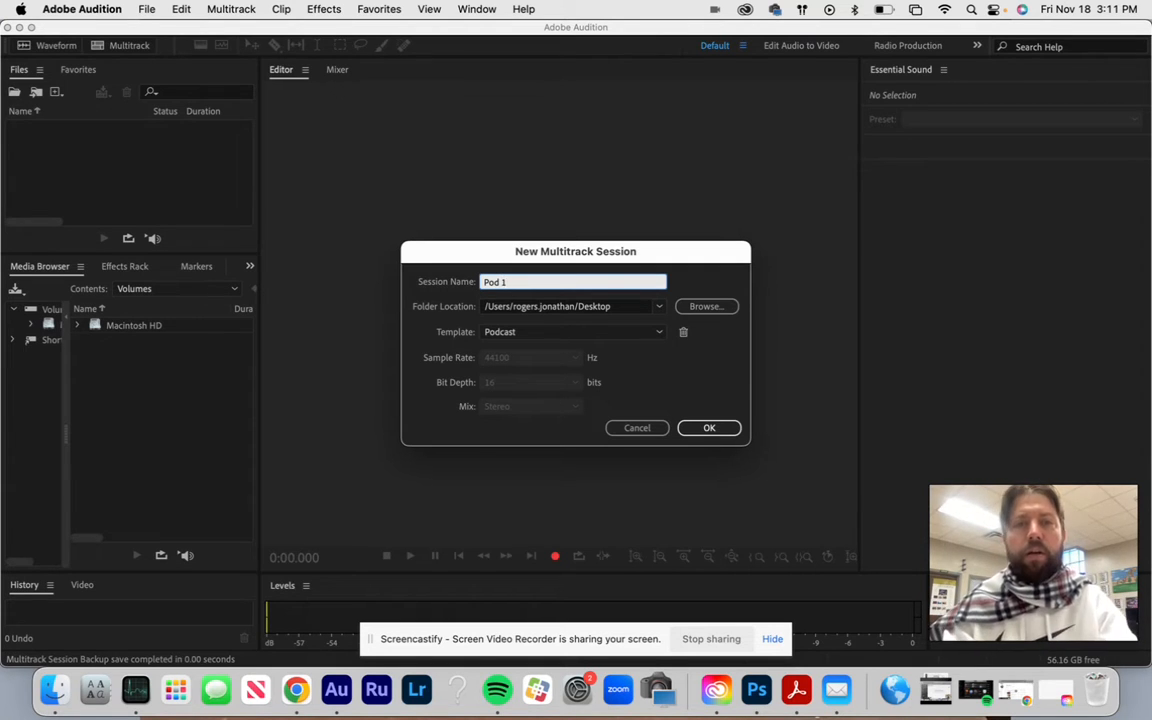
{"action": "type", "text": "o"}
{"action": "key", "text": "BackSpace"}
{"action": "key", "text": "BackSpace"}
{"action": "type", "text": "Truth Seeker"}
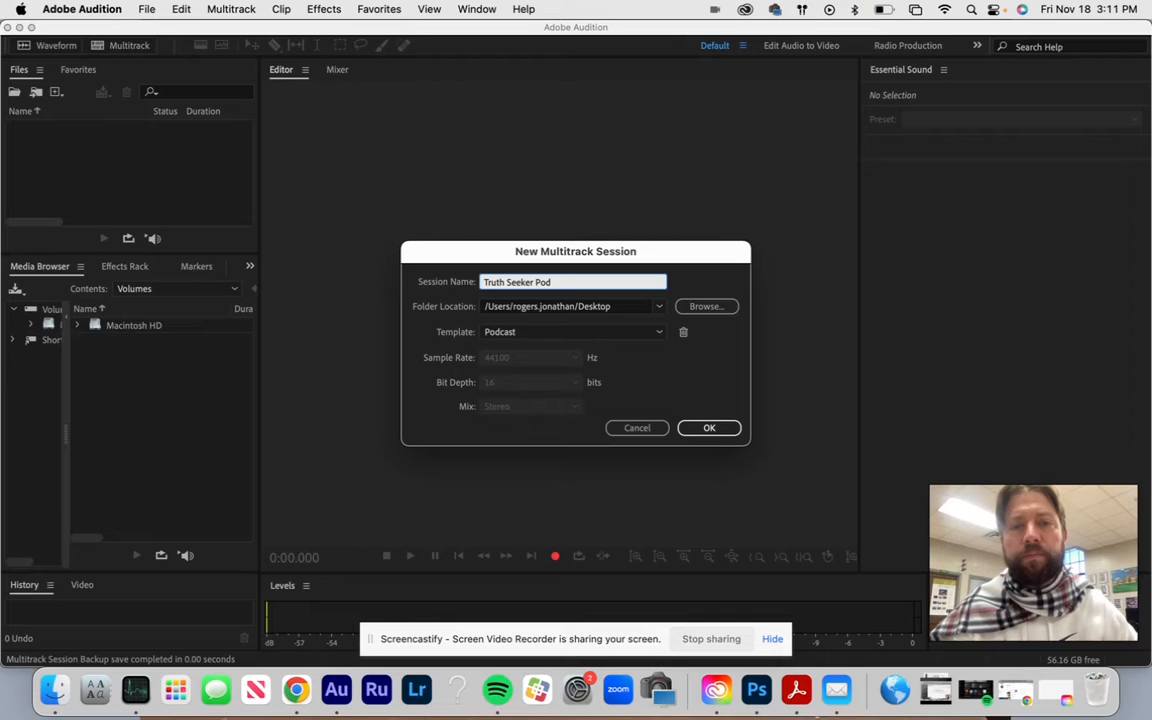
{"action": "left_click", "coordinate": [659, 333]}
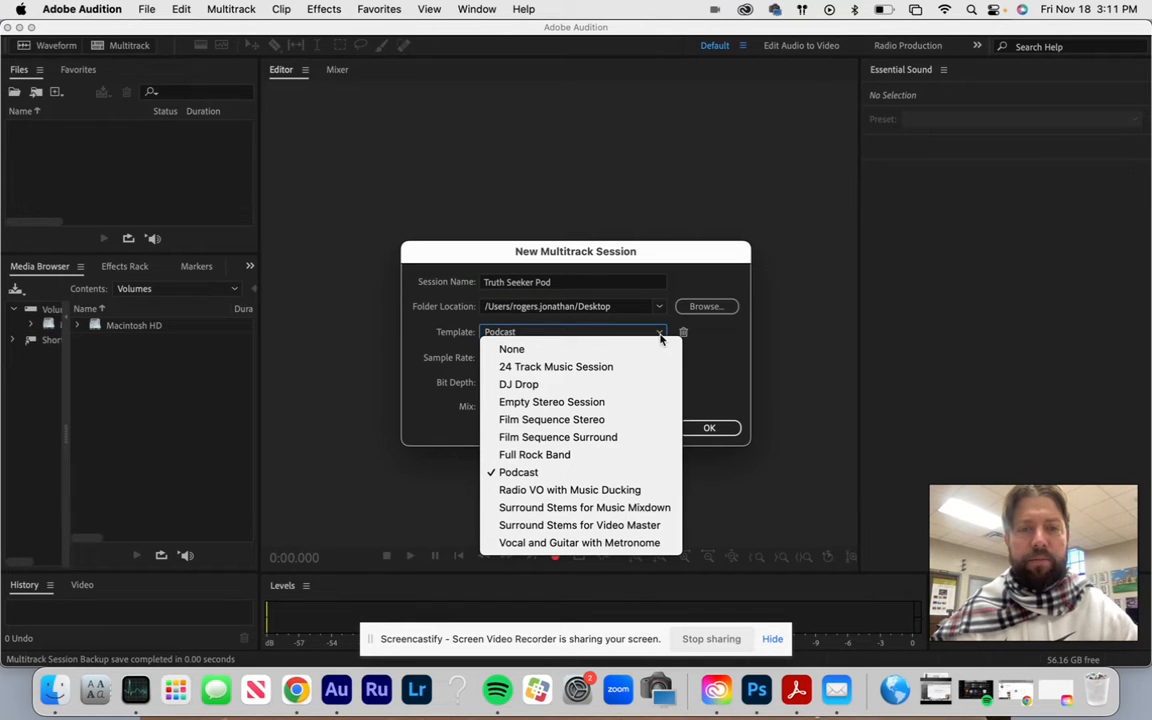
{"action": "left_click", "coordinate": [659, 337]}
{"action": "left_click", "coordinate": [706, 427]}
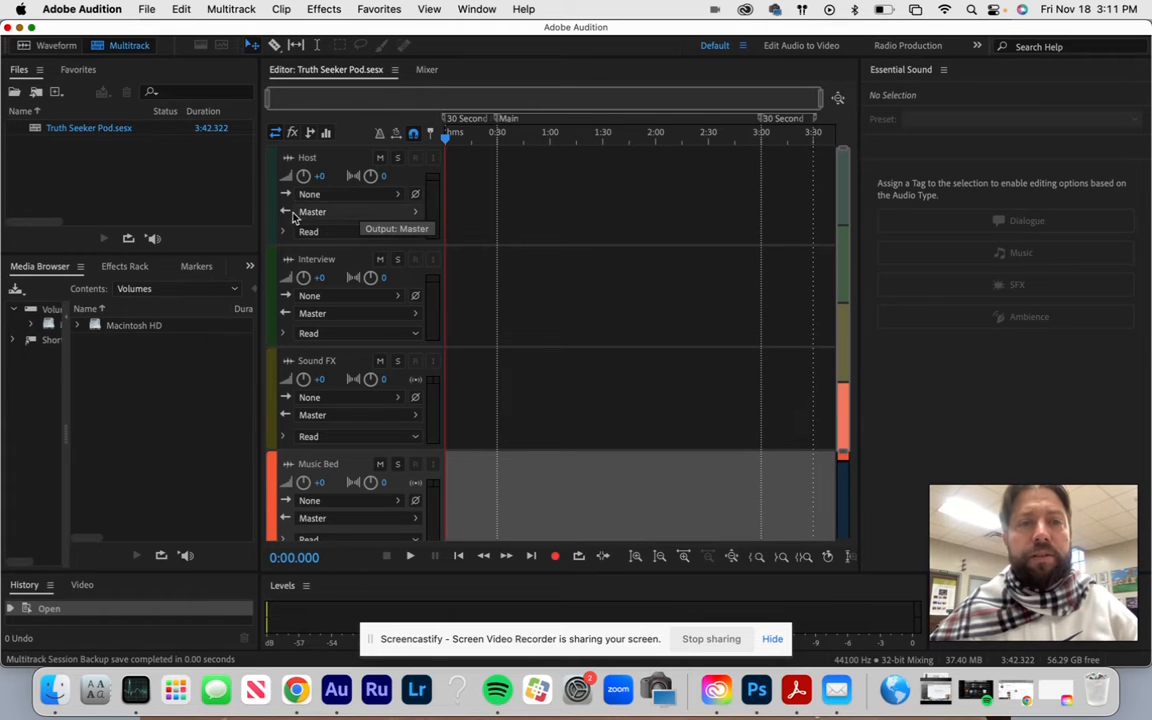
- Assign the mono input USB Audio CODEC Front Left to the Host track and Front Right to the Interview track
{"action": "left_click", "coordinate": [395, 196]}
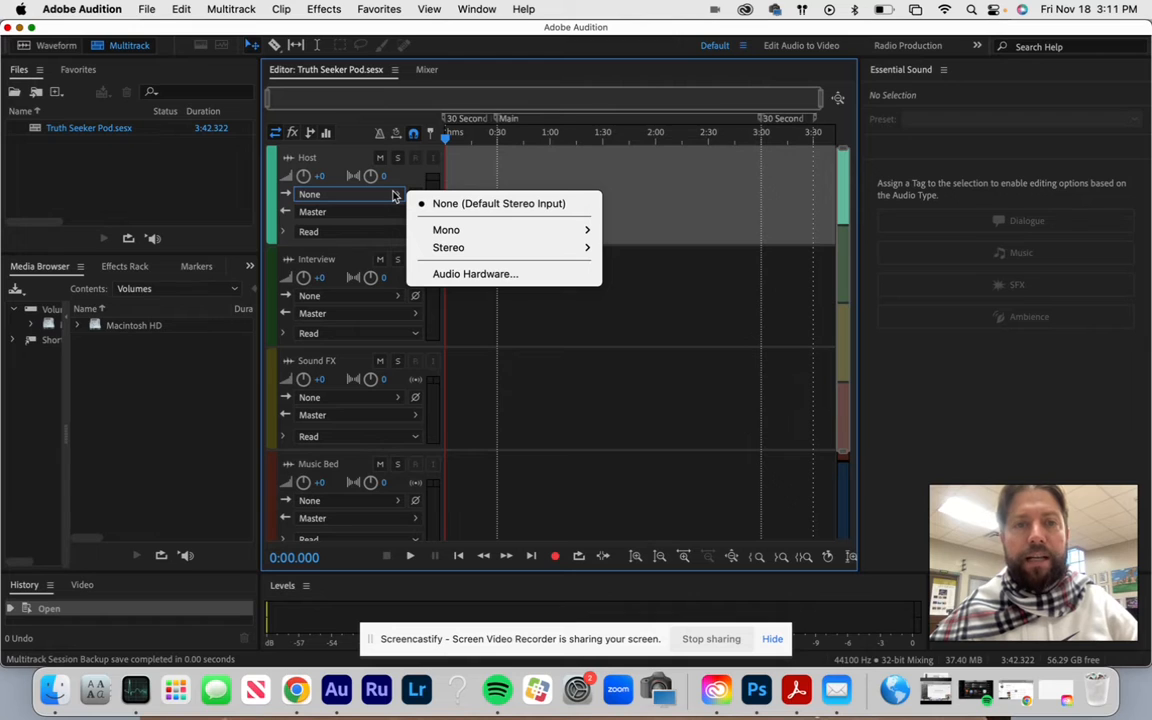
{"action": "mouse_move", "coordinate": [442, 231]}
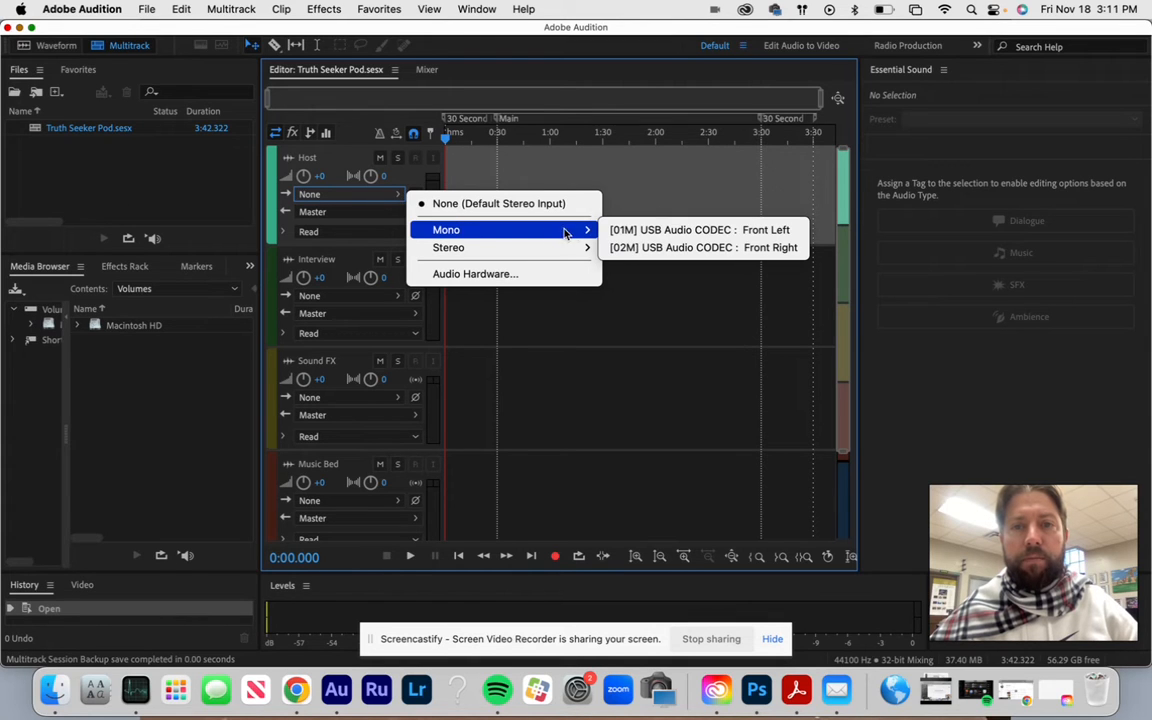
{"action": "left_click", "coordinate": [629, 232]}
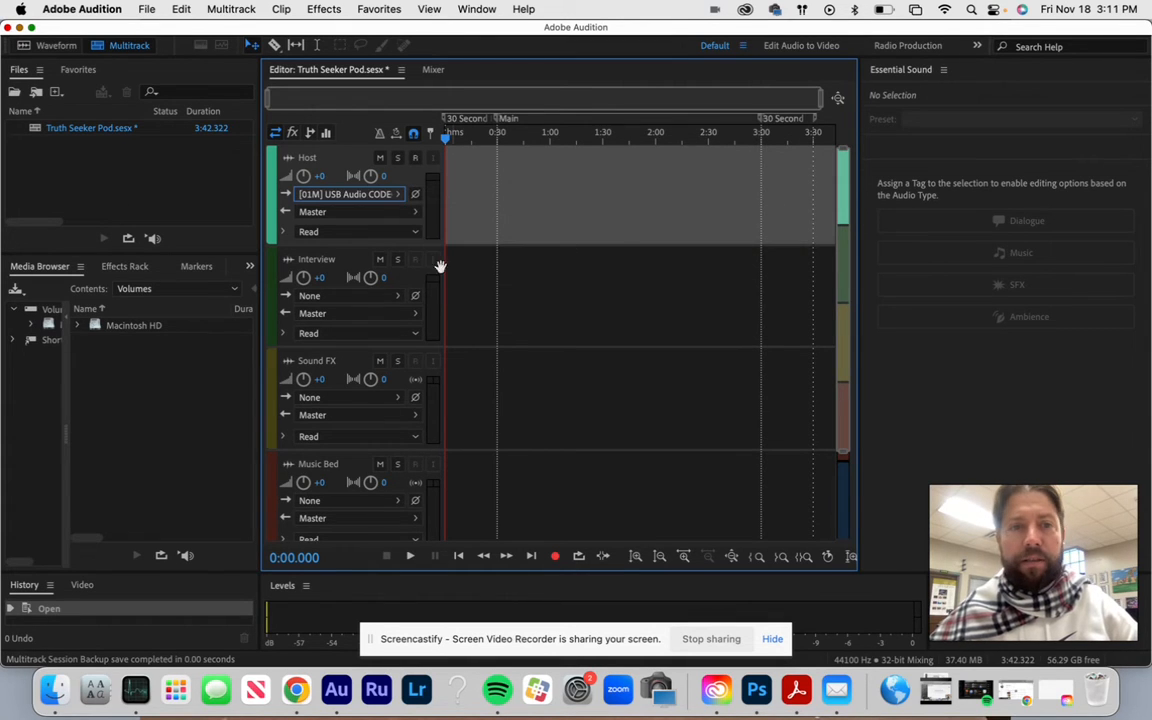
{"action": "left_click", "coordinate": [393, 300]}
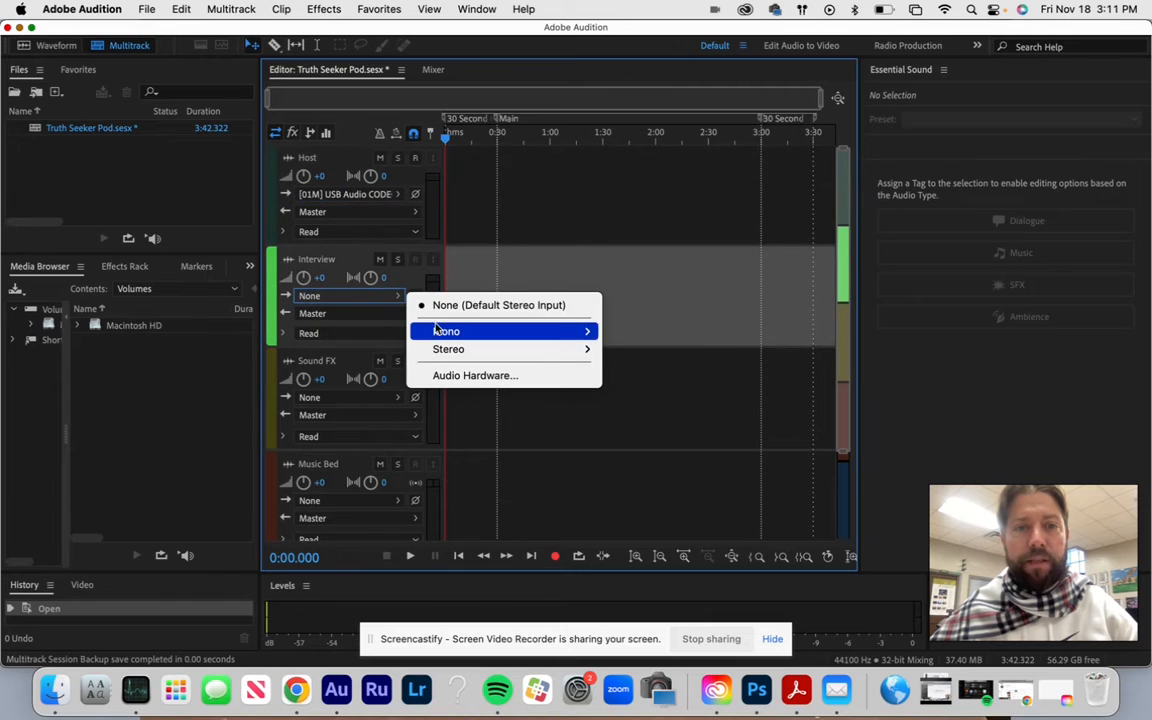
{"action": "mouse_move", "coordinate": [597, 347]}
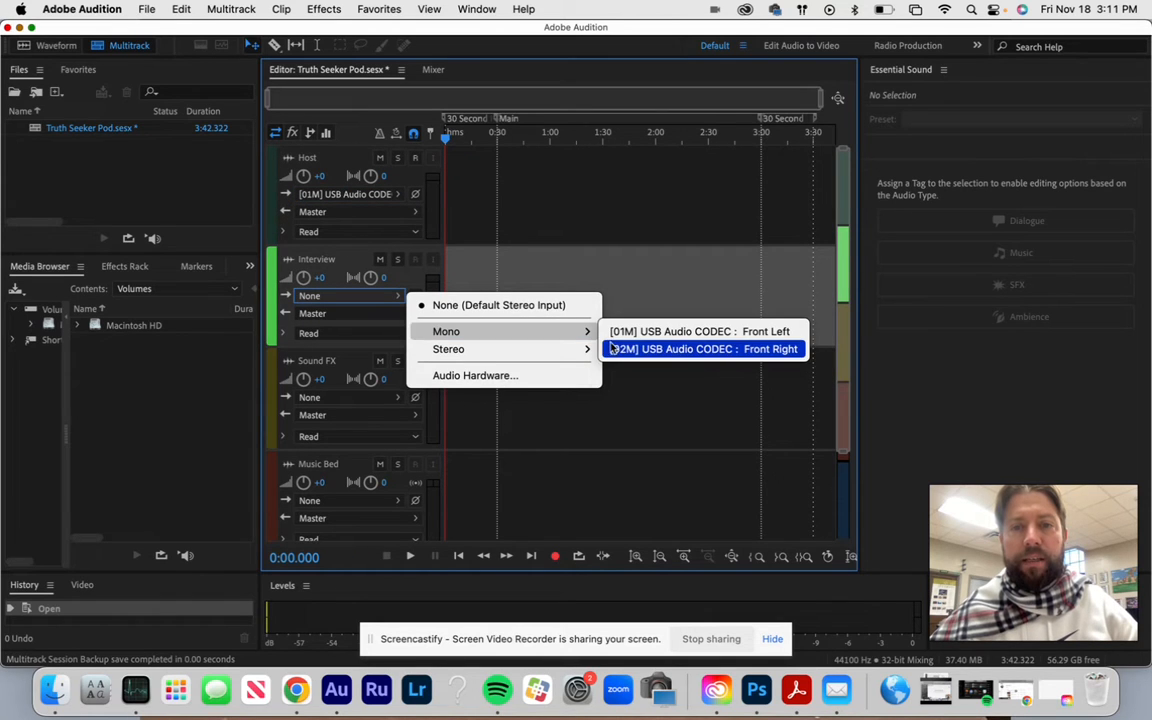
{"action": "left_click", "coordinate": [609, 349]}
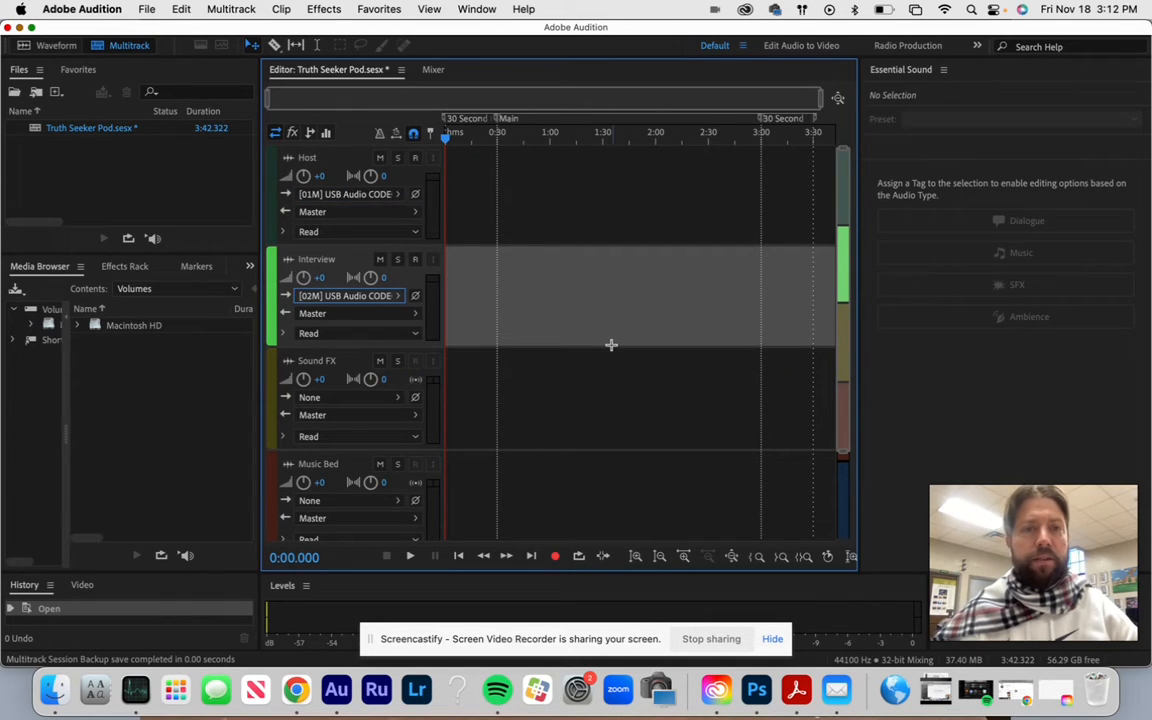
- Arm the Host and Interview tracks for recording and move the playhead to about 0:15
{"action": "left_click", "coordinate": [415, 159]}
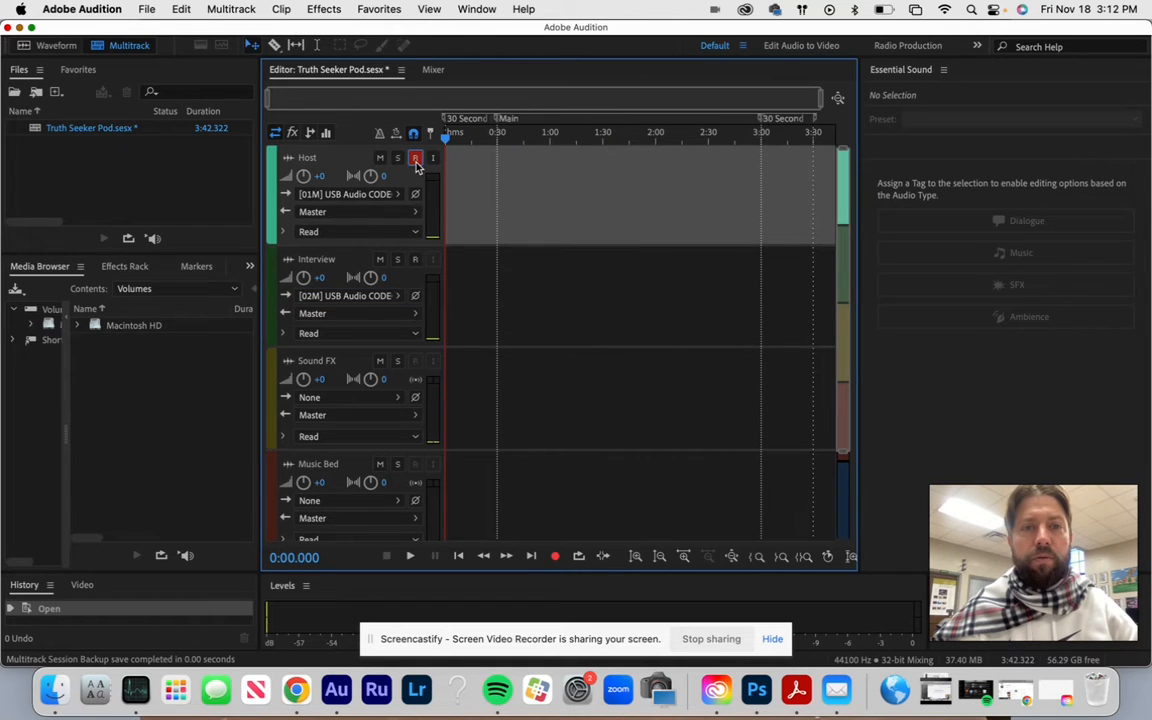
{"action": "left_click", "coordinate": [415, 260]}
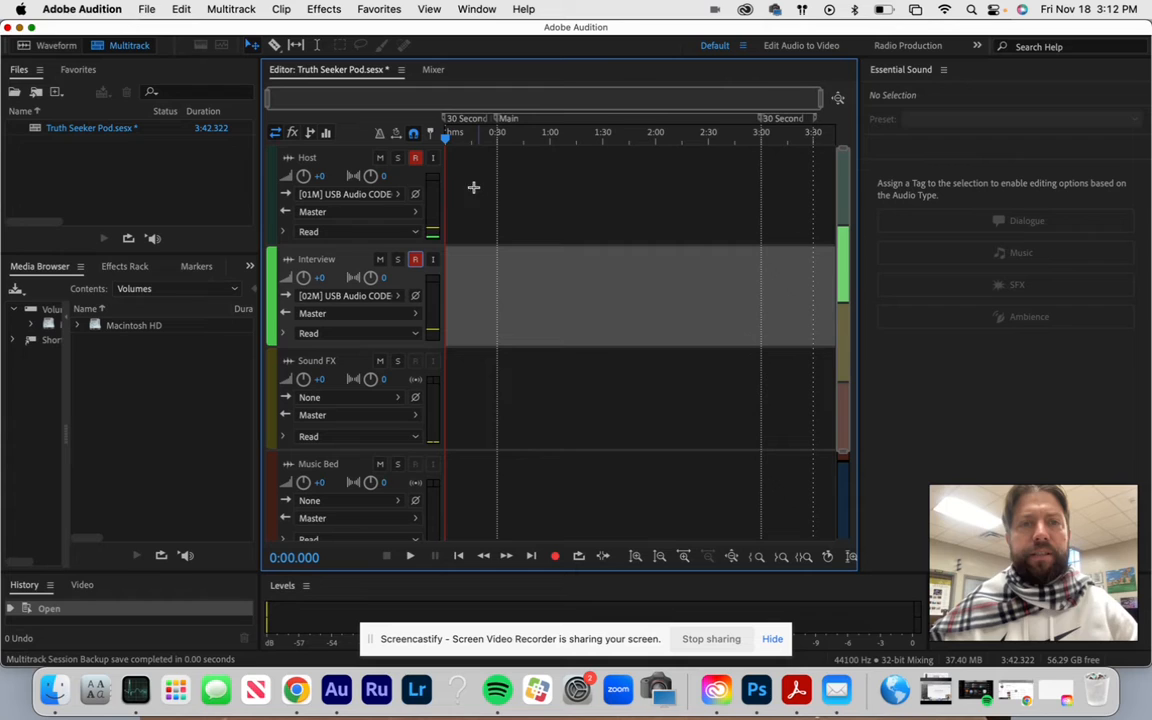
{"action": "left_click_drag", "start_coordinate": [447, 142], "coordinate": [474, 146]}
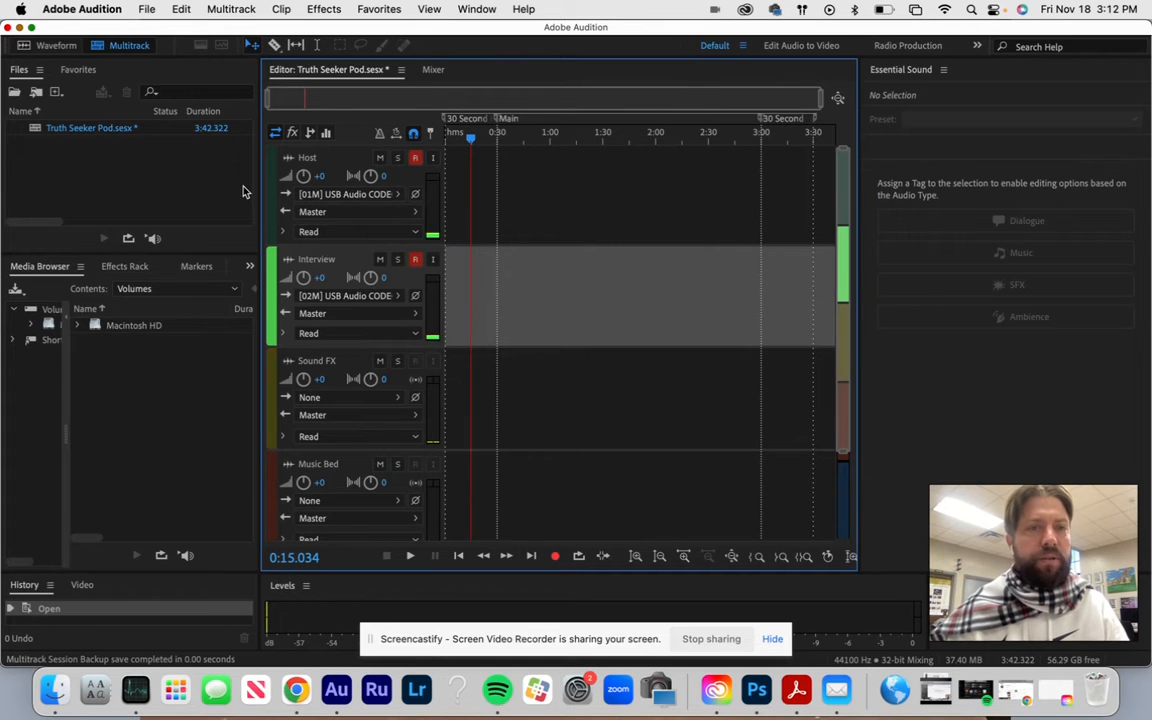
- Import "Milo Mwanza - Savanna.mp3" from the Desktop and place it at the start of the Sound FX track
{"action": "left_click", "coordinate": [205, 192]}
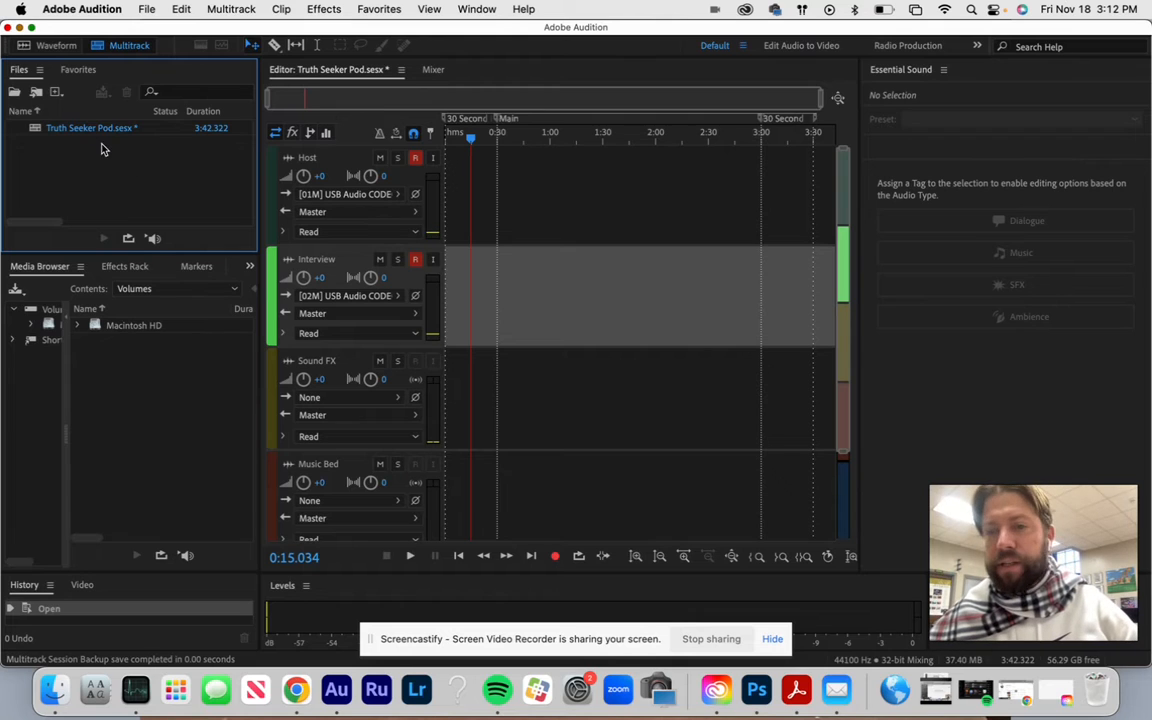
{"action": "left_click", "coordinate": [38, 94]}
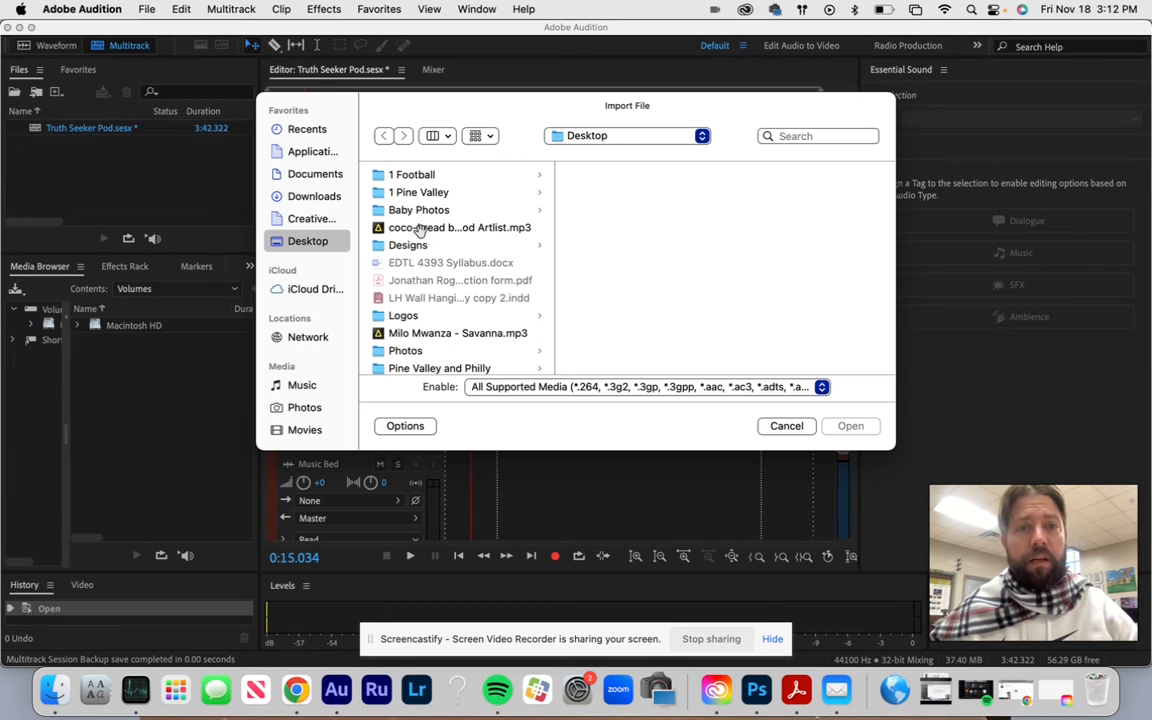
{"action": "left_click", "coordinate": [445, 335]}
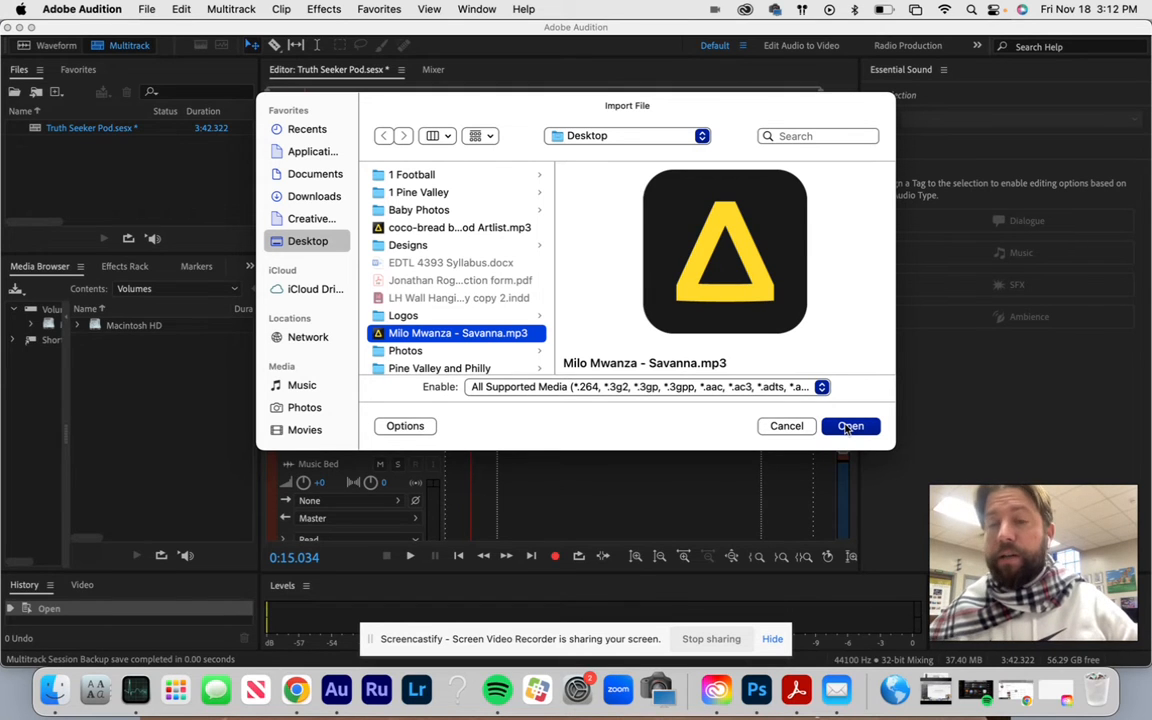
{"action": "left_click", "coordinate": [848, 427]}
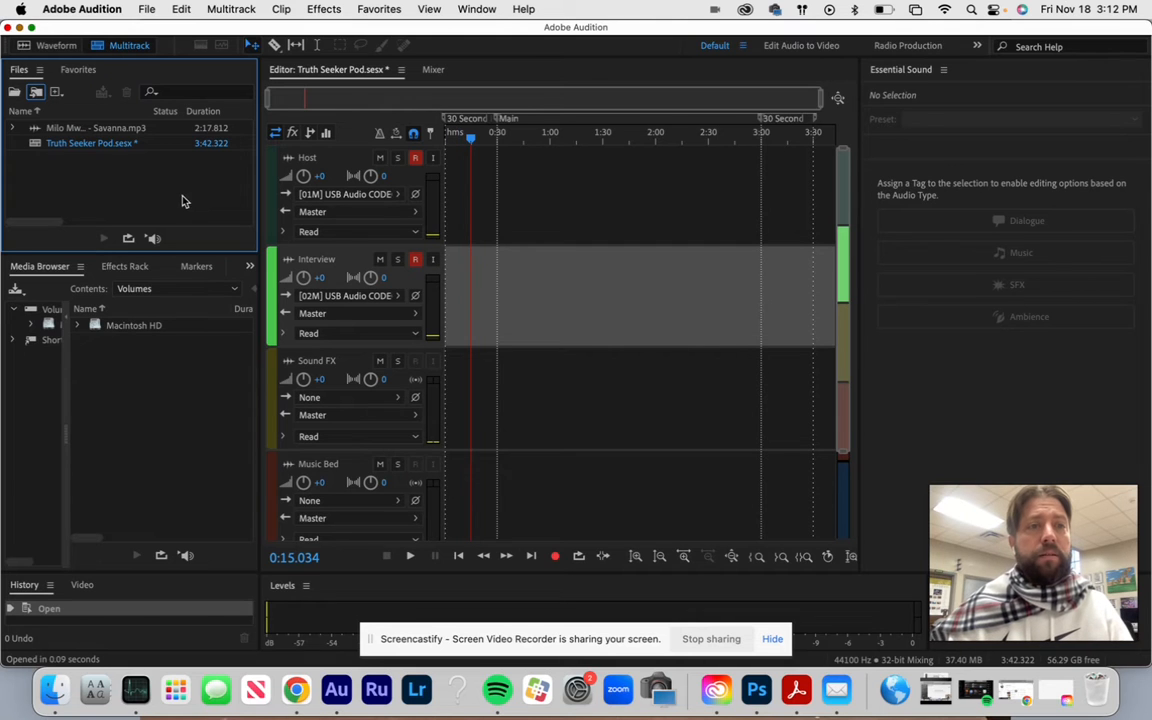
{"action": "left_click", "coordinate": [129, 130]}
{"action": "left_click_drag", "start_coordinate": [129, 130], "coordinate": [446, 376]}
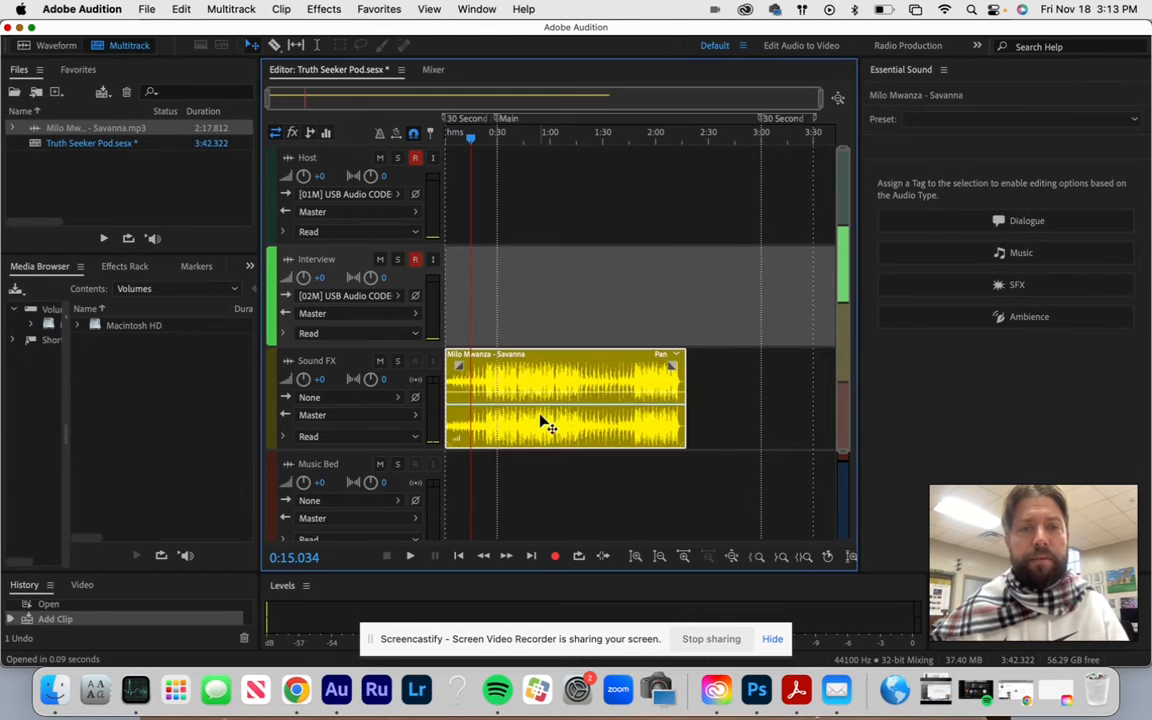
- Play back the music clip from the playhead and adjust the system volume while listening
{"action": "key", "text": "space"}
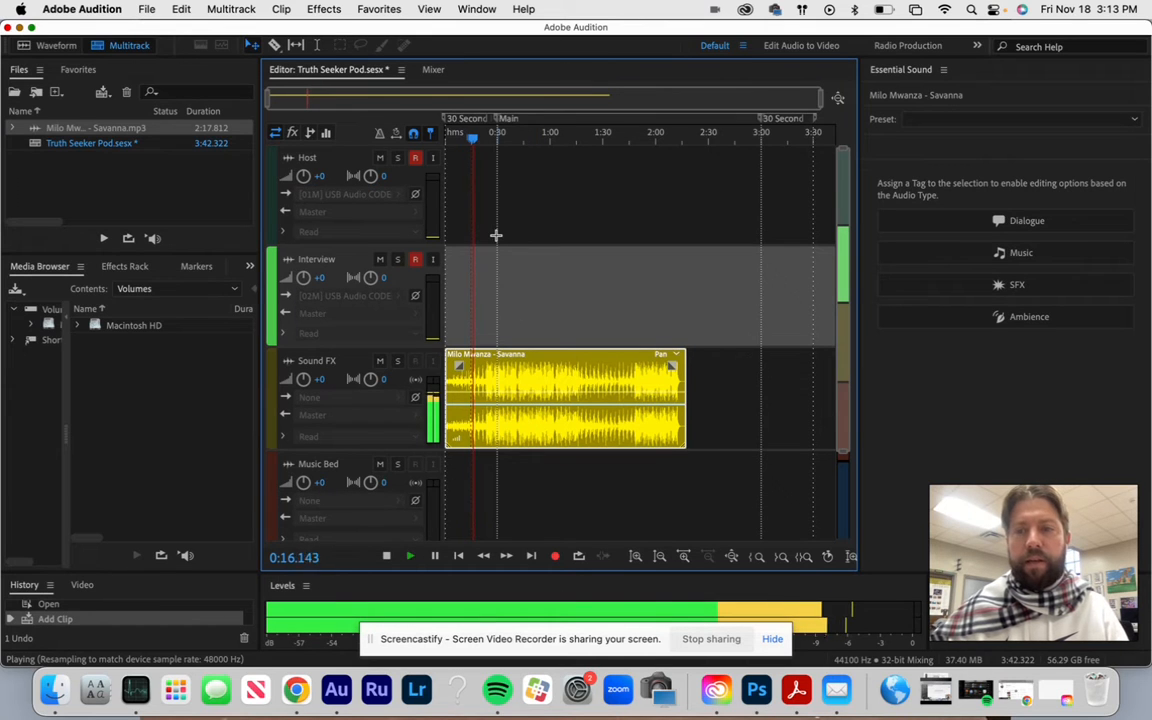
{"action": "key", "text": "XF86AudioRaiseVolume"}
{"action": "key", "text": "XF86AudioLowerVolume"}
{"action": "key", "text": "XF86AudioLowerVolume"}
{"action": "key", "text": "XF86AudioLowerVolume"}
{"action": "key", "text": "XF86AudioLowerVolume"}
{"action": "key", "text": "XF86AudioLowerVolume"}
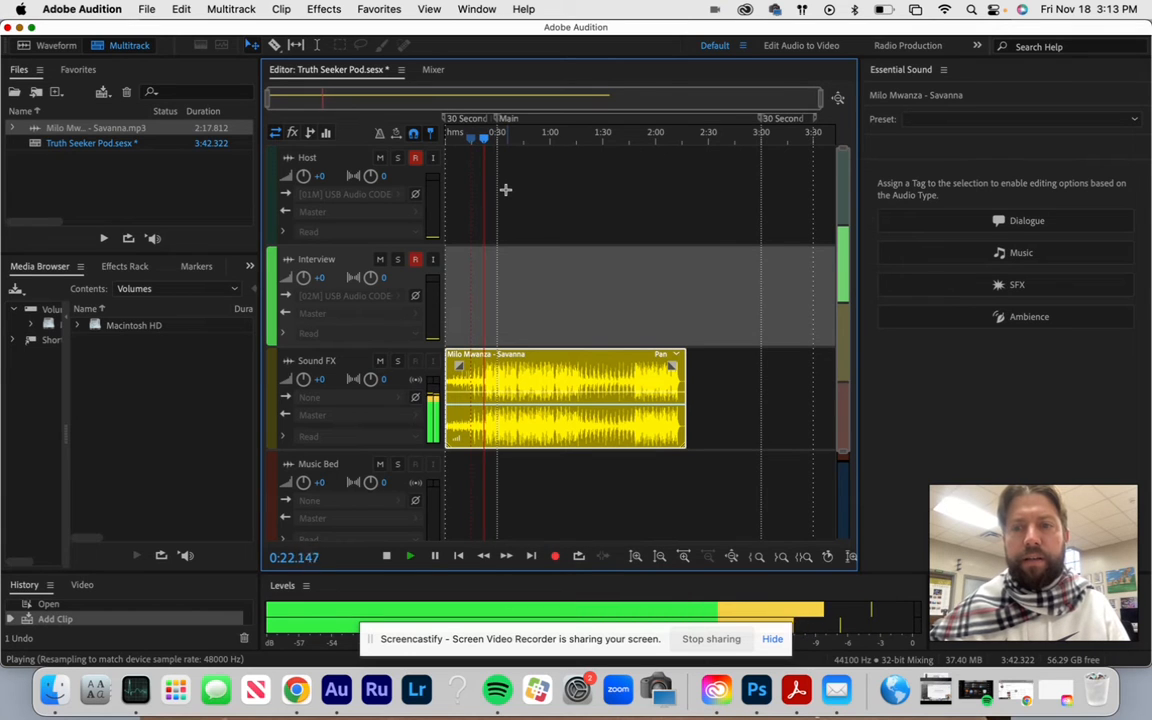
{"action": "key", "text": "XF86AudioRaiseVolume"}
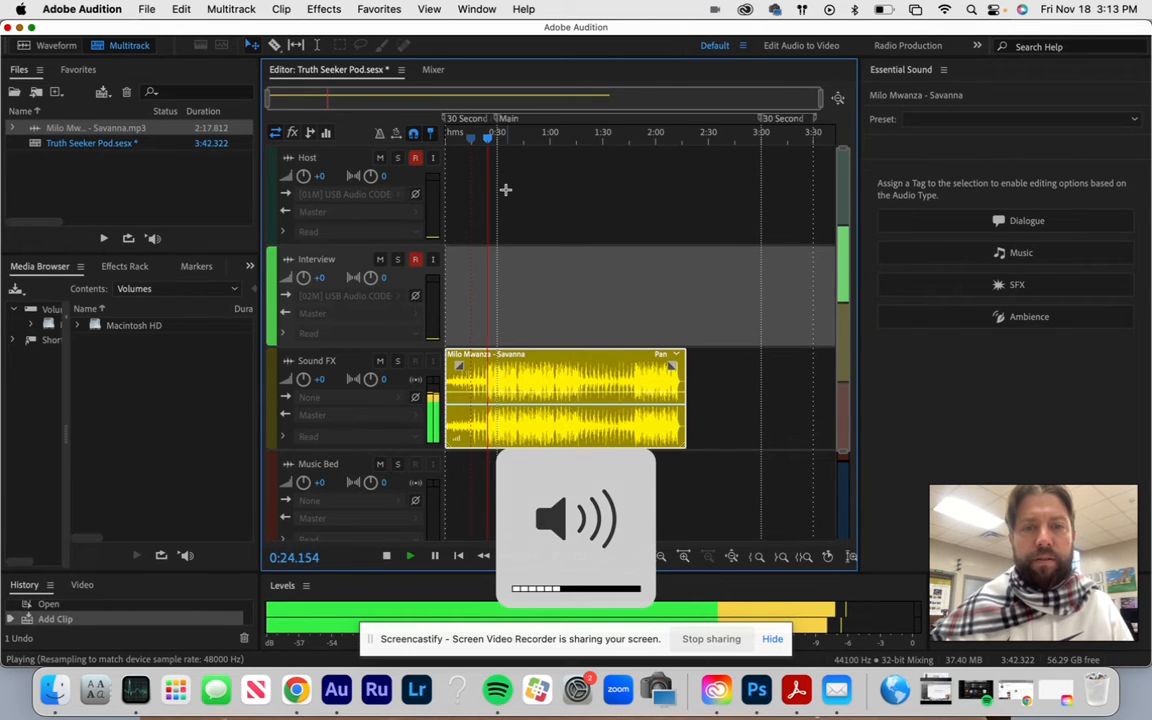
{"action": "key", "text": "space"}
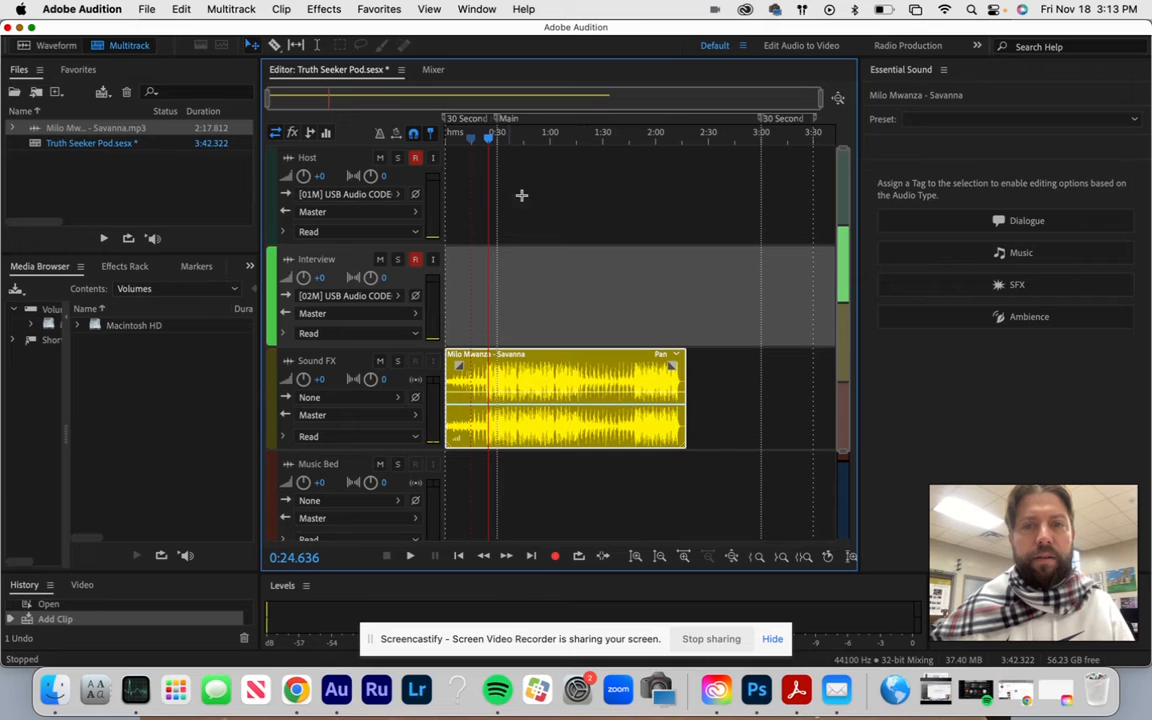
- Trim the Savanna clip to end at 0:30 and tag it as Music with Ducking enabled
{"action": "left_click", "coordinate": [684, 404]}
{"action": "left_click_drag", "start_coordinate": [684, 404], "coordinate": [497, 397]}
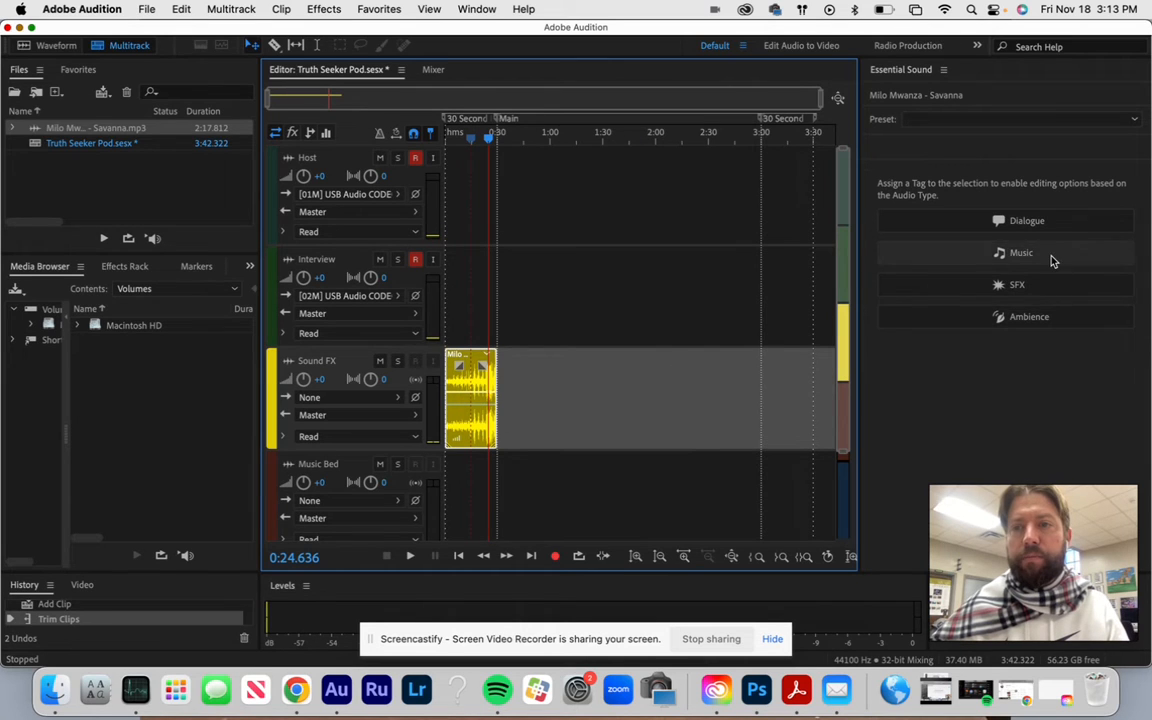
{"action": "left_click", "coordinate": [978, 256]}
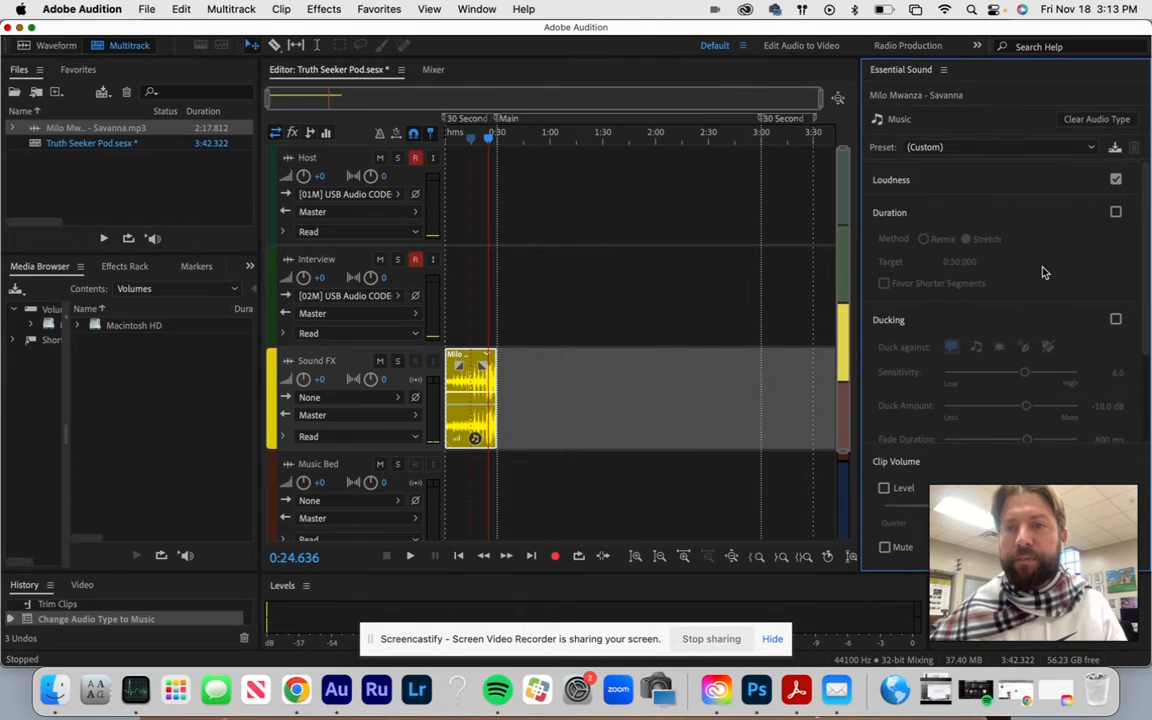
{"action": "left_click", "coordinate": [1116, 320]}
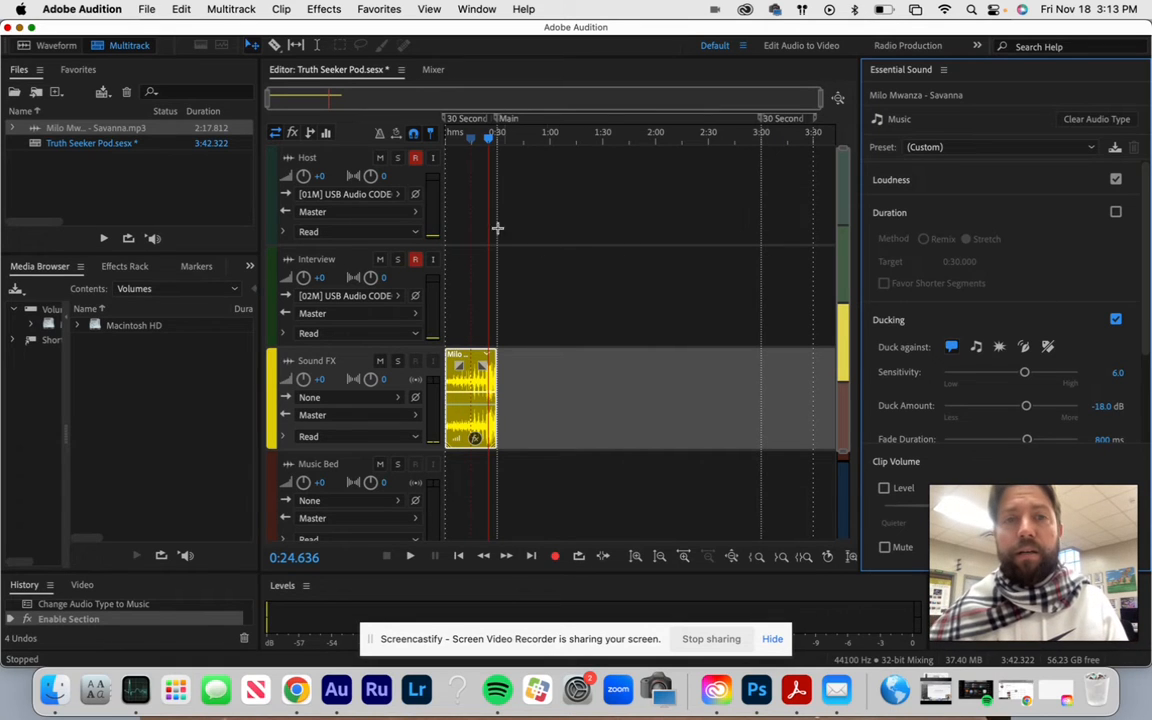
- Place the playhead at about 0:14.6 and add a fade-out to the end of the Savanna clip
{"action": "left_click", "coordinate": [474, 148]}
{"action": "left_click_drag", "start_coordinate": [474, 148], "coordinate": [472, 149]}
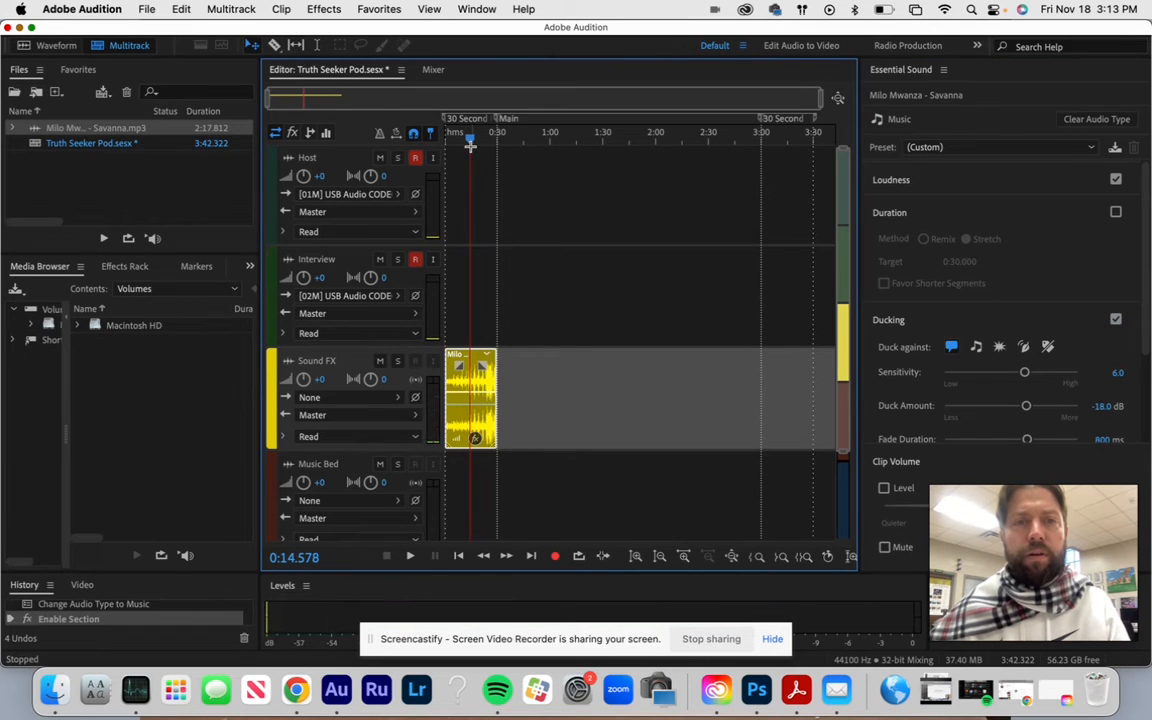
{"action": "left_click_drag", "start_coordinate": [484, 366], "coordinate": [471, 425]}
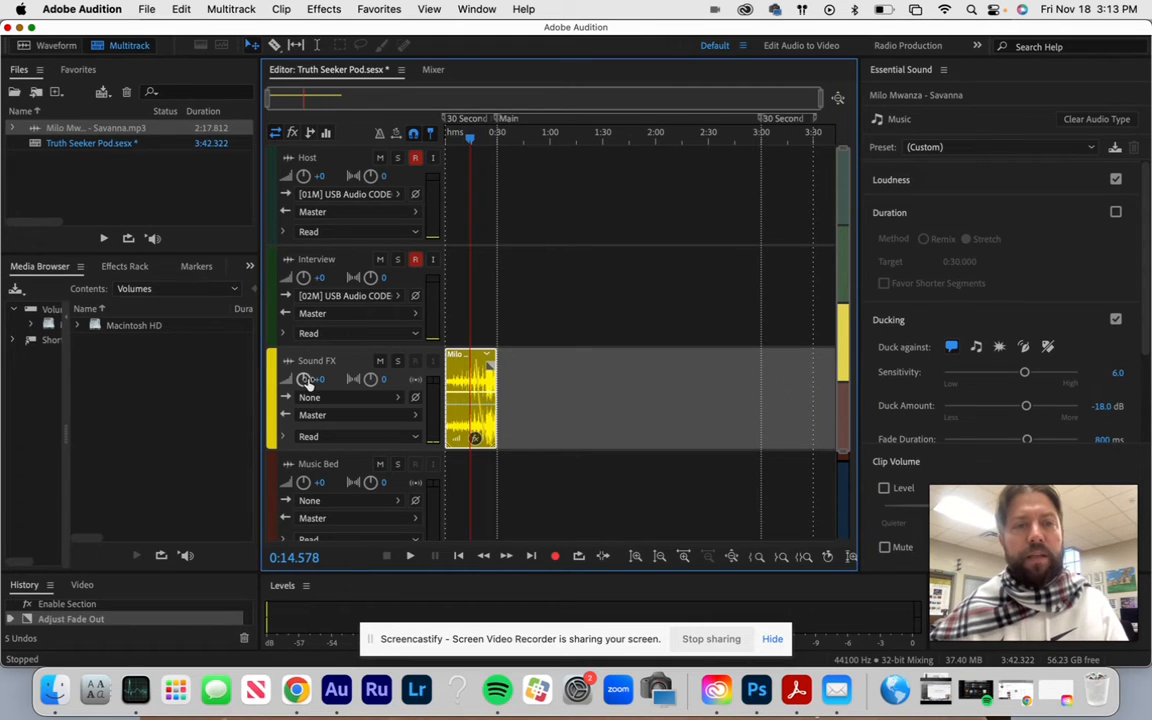
- Set the Sound FX track's volume to +2.1 and record a take on the Host and Interview tracks from the playhead
{"action": "mouse_move", "coordinate": [303, 380]}
{"action": "left_mouse_down"}
{"action": "mouse_move", "coordinate": [315, 382]}
{"action": "mouse_move", "coordinate": [307, 387]}
{"action": "left_mouse_up"}
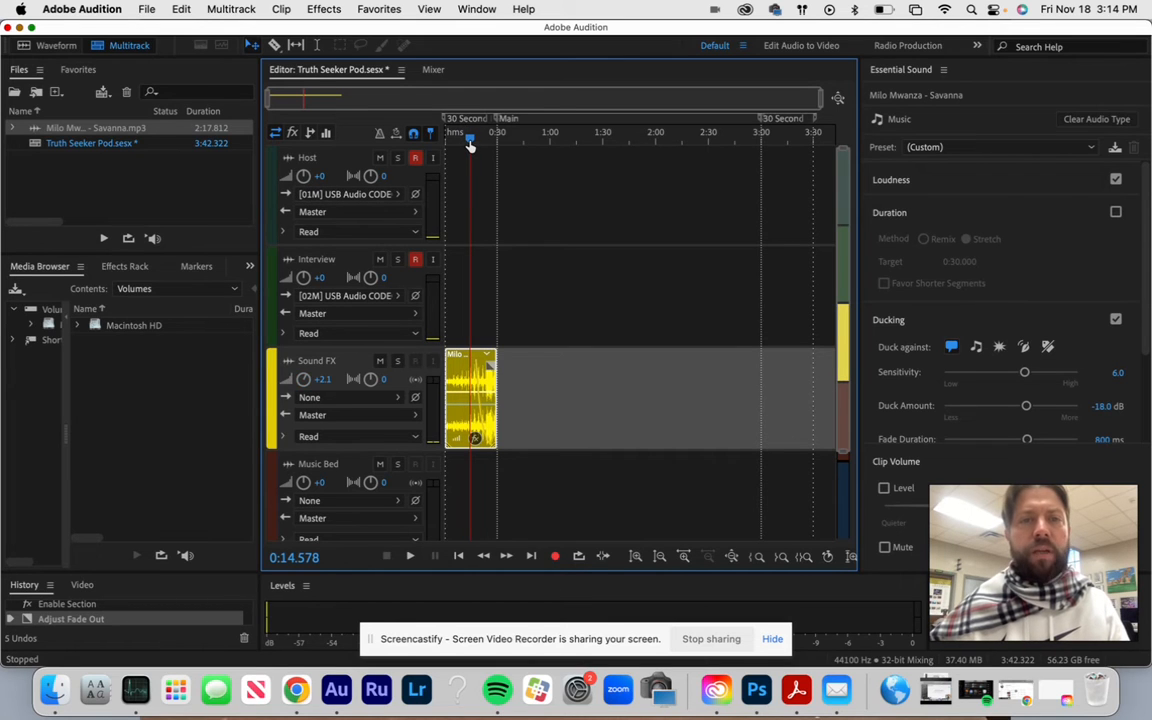
{"action": "left_click", "coordinate": [555, 558]}
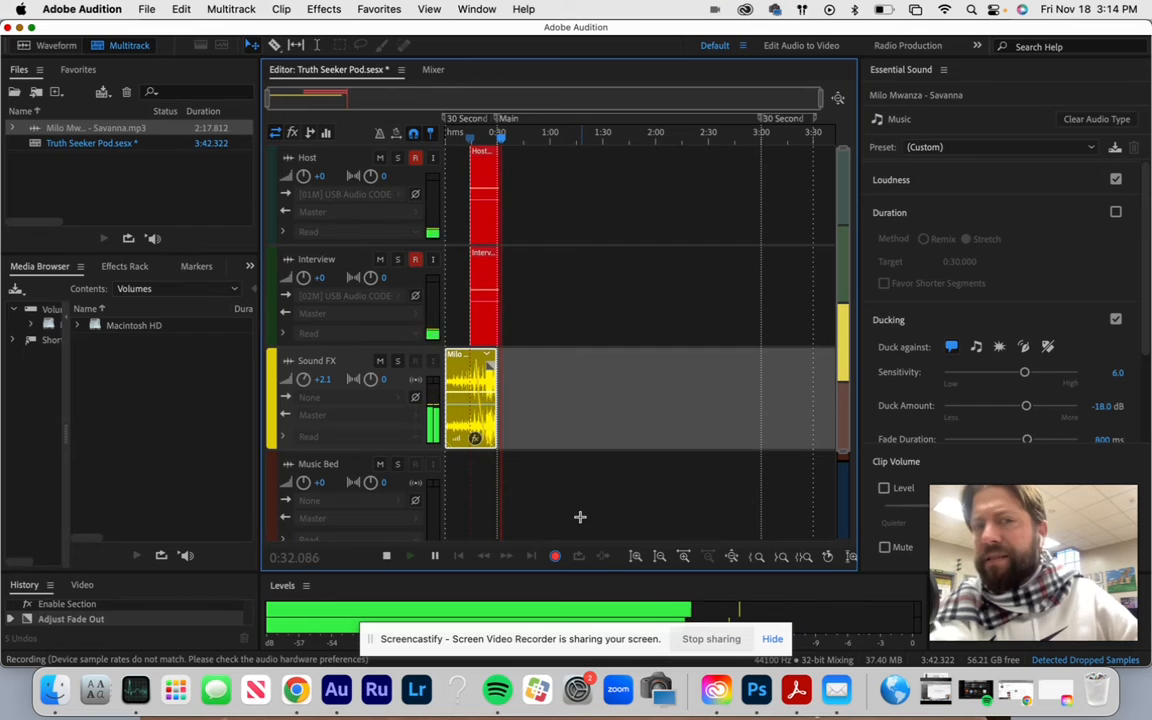
{"action": "left_click", "coordinate": [555, 555]}
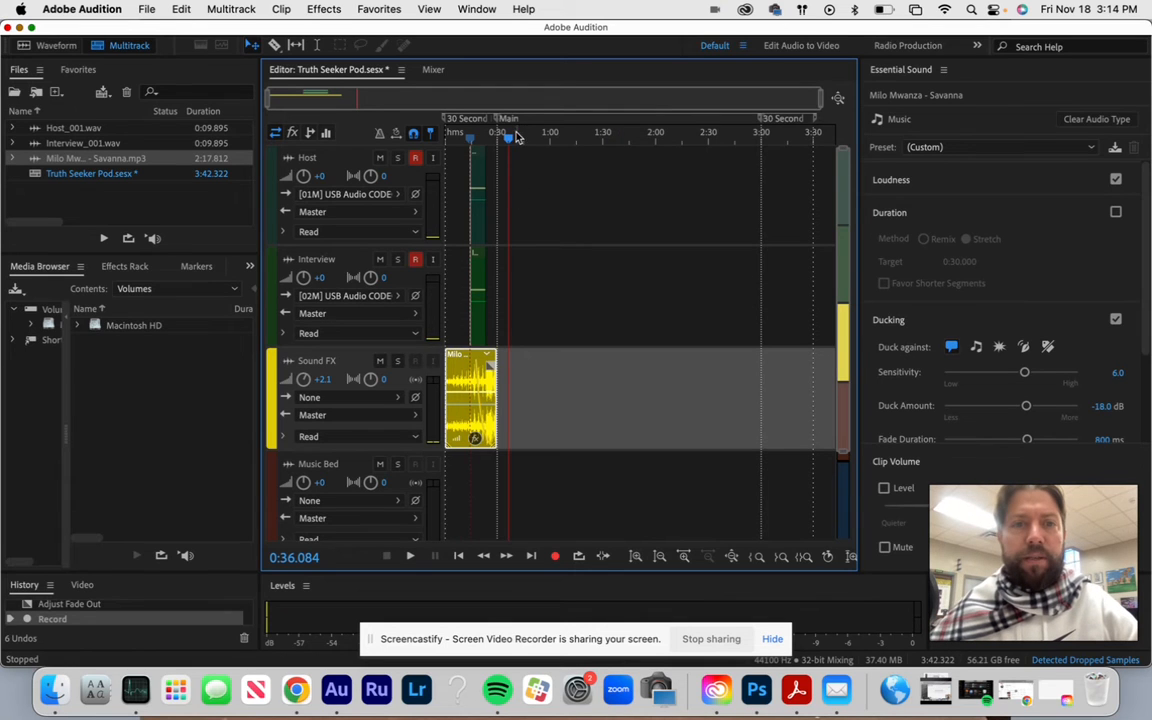
{"action": "left_click", "coordinate": [480, 185]}
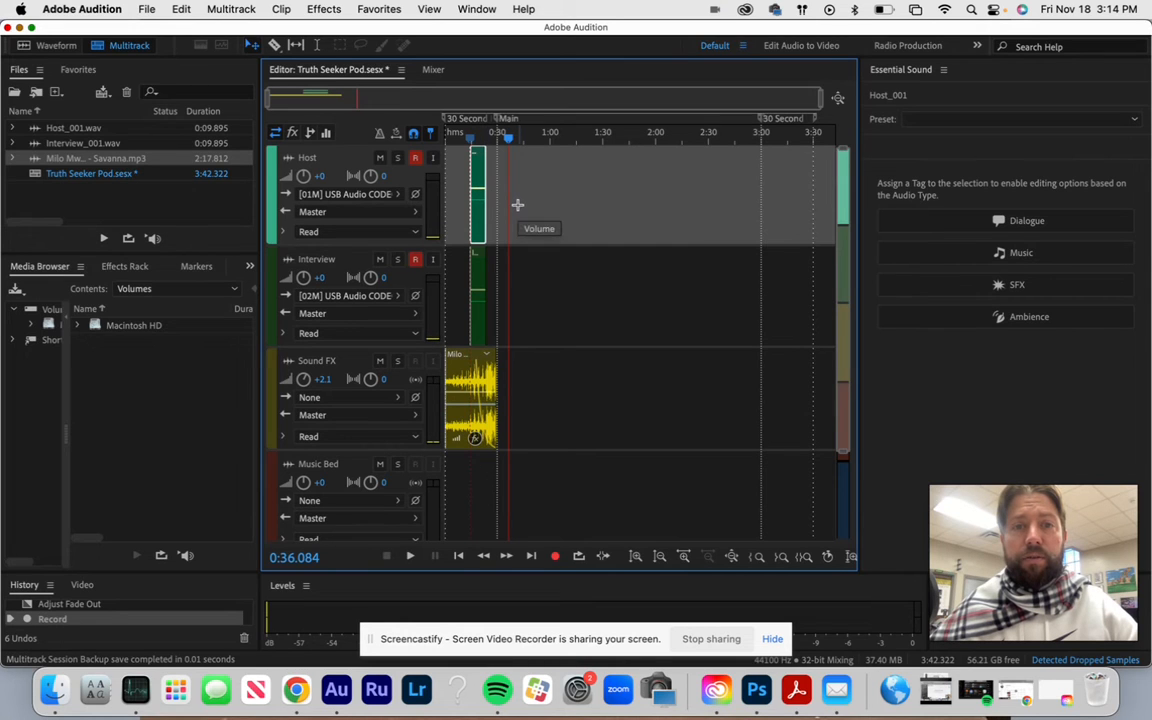
- Tag the Interview clip as Dialogue with the Podcast Voice preset and set its EQ preset to That Public Radio Sound
{"action": "left_click", "coordinate": [478, 290]}
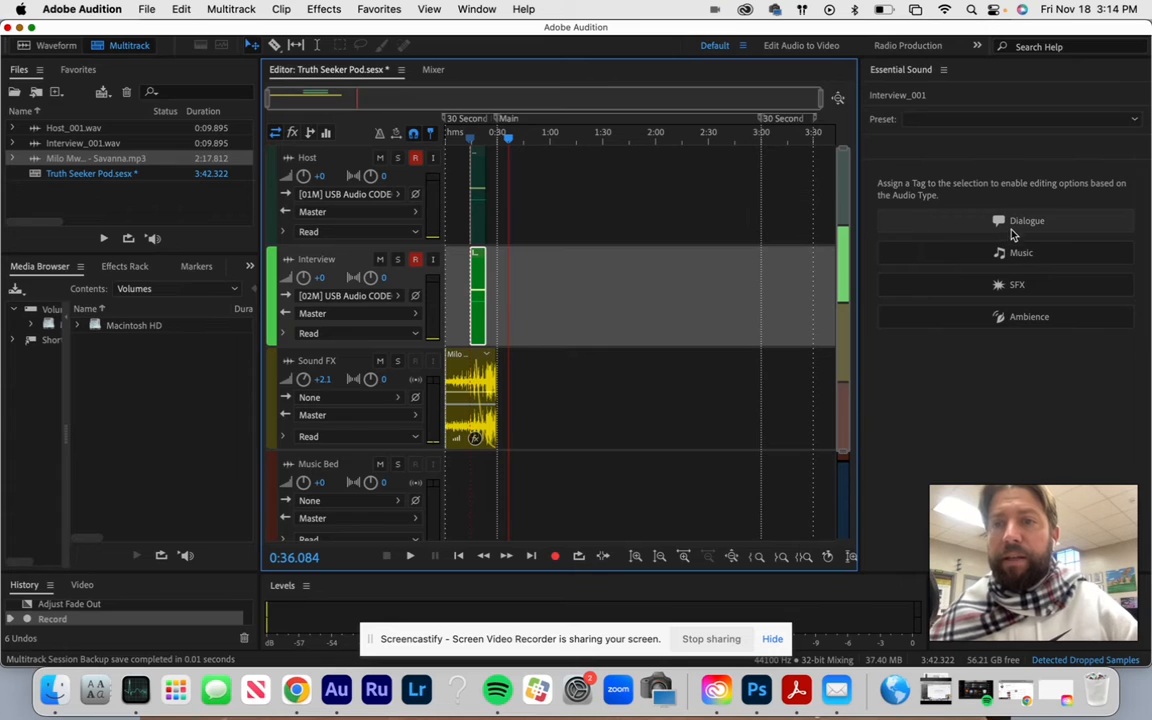
{"action": "left_click", "coordinate": [1016, 224]}
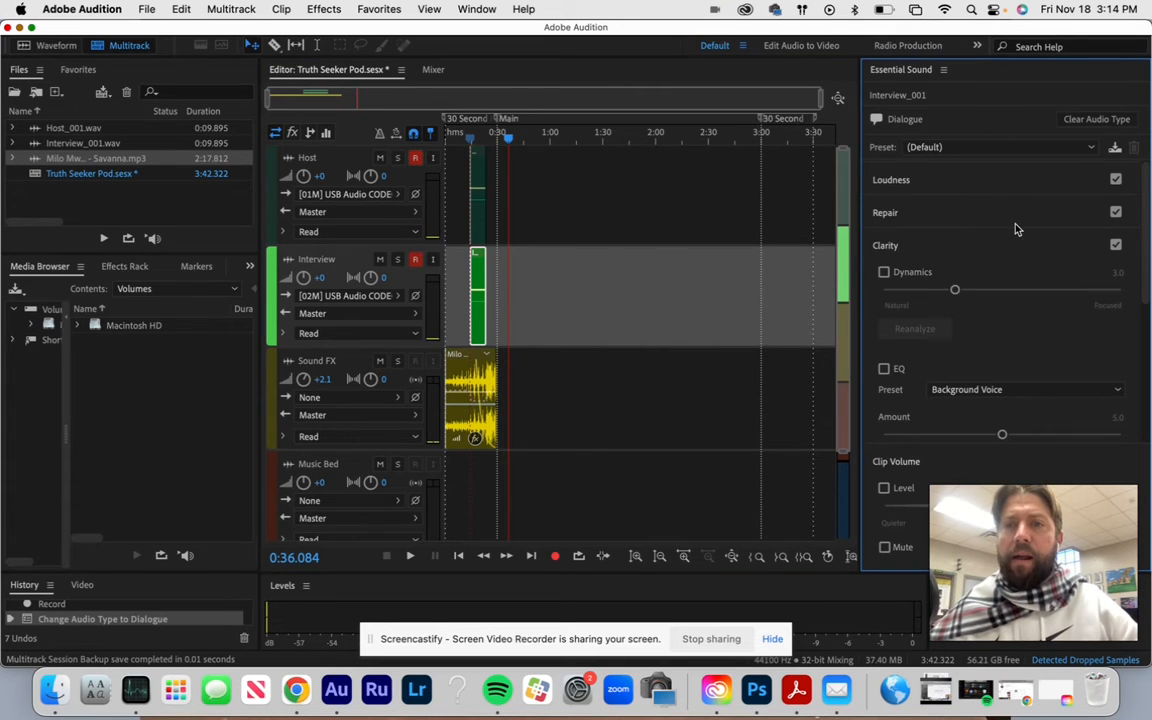
{"action": "left_click", "coordinate": [1061, 150]}
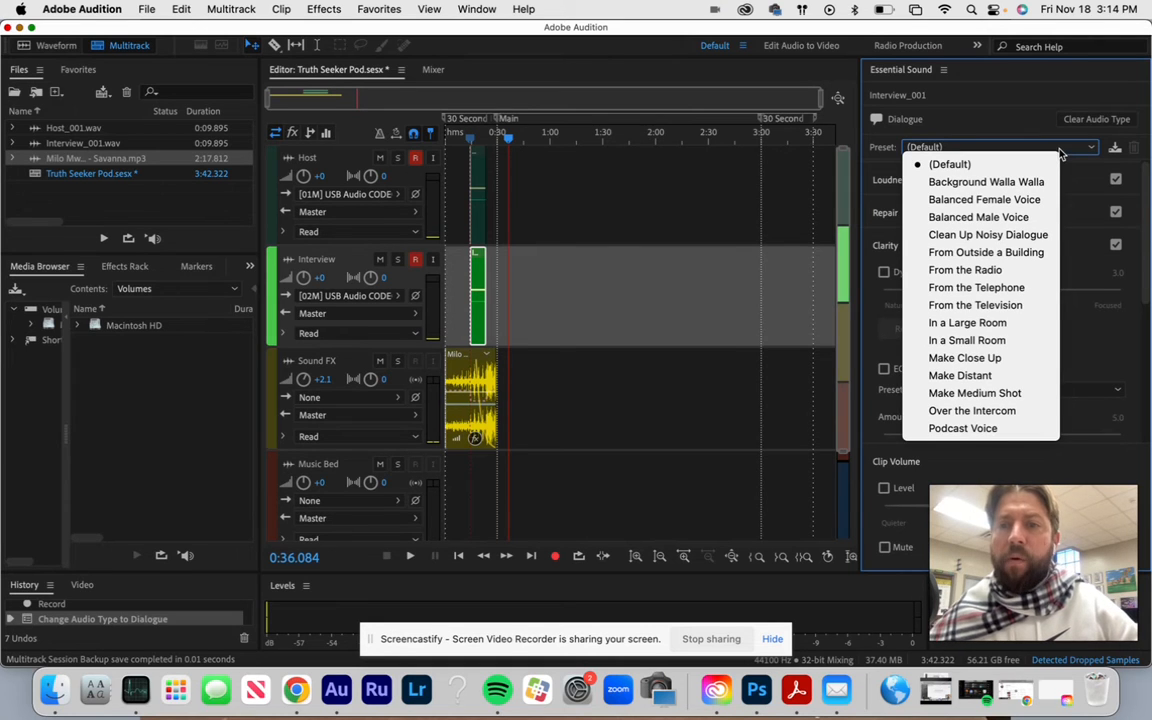
{"action": "left_click", "coordinate": [1000, 430]}
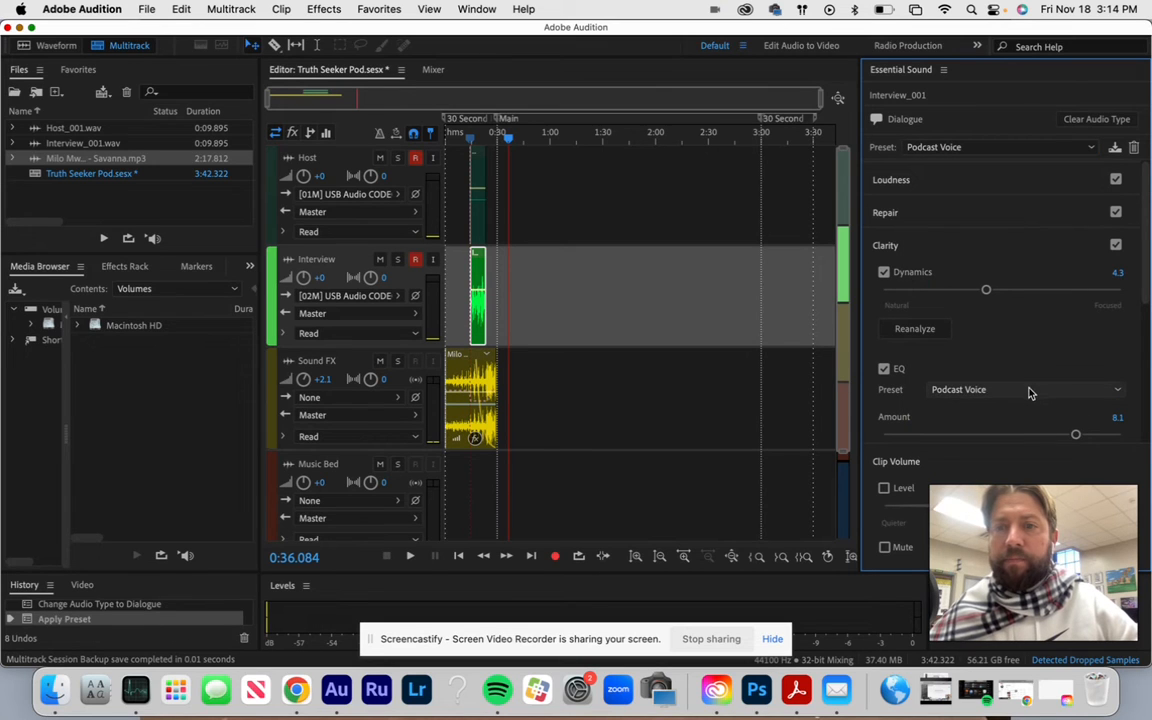
{"action": "left_click", "coordinate": [1030, 391]}
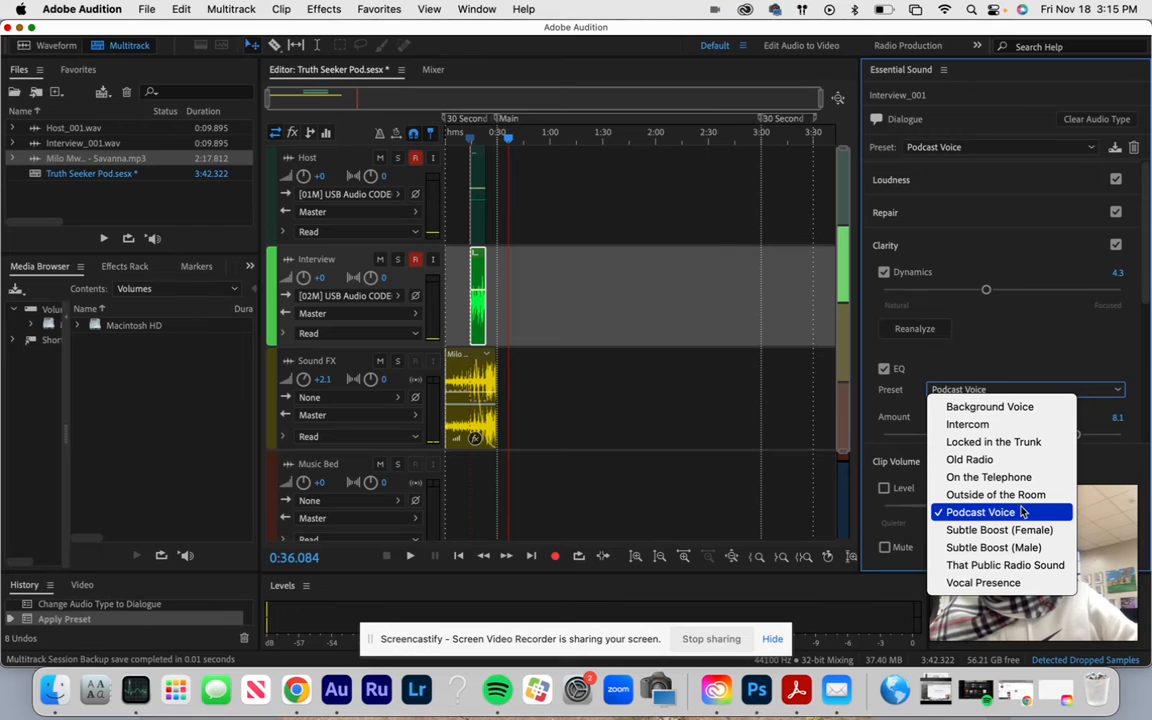
{"action": "left_click", "coordinate": [1018, 564]}
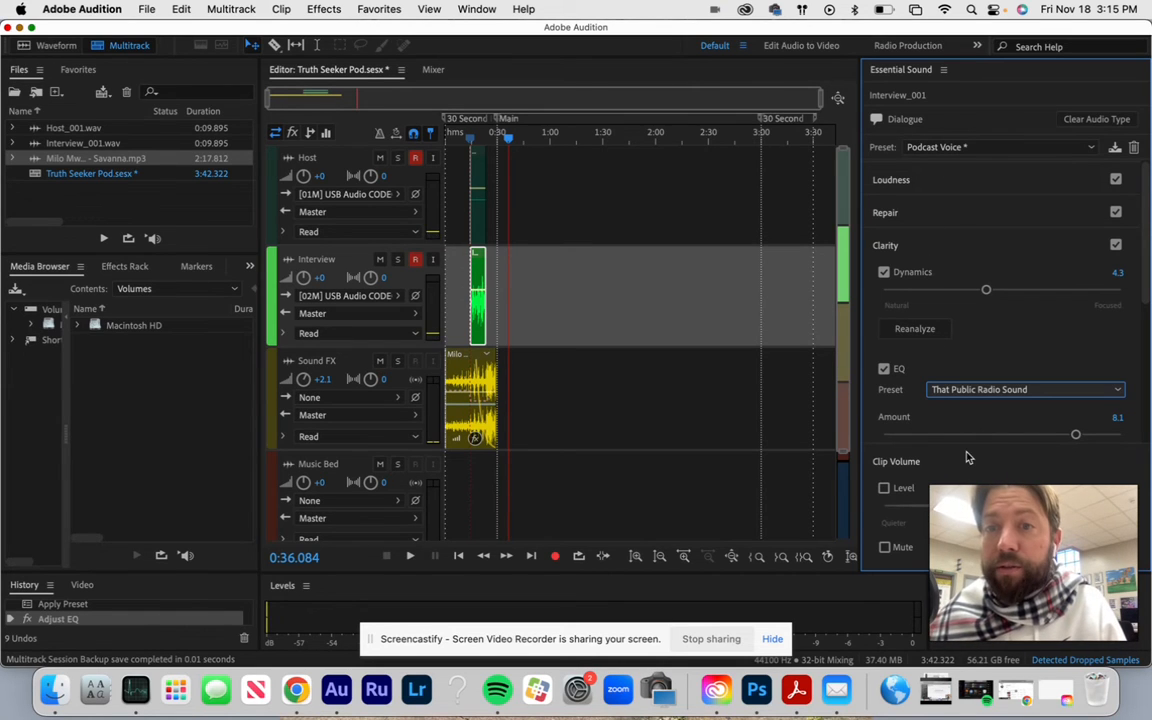
- Try to enable Remix on the Interview clip
{"action": "left_click", "coordinate": [484, 285]}
{"action": "right_click", "coordinate": [480, 281]}
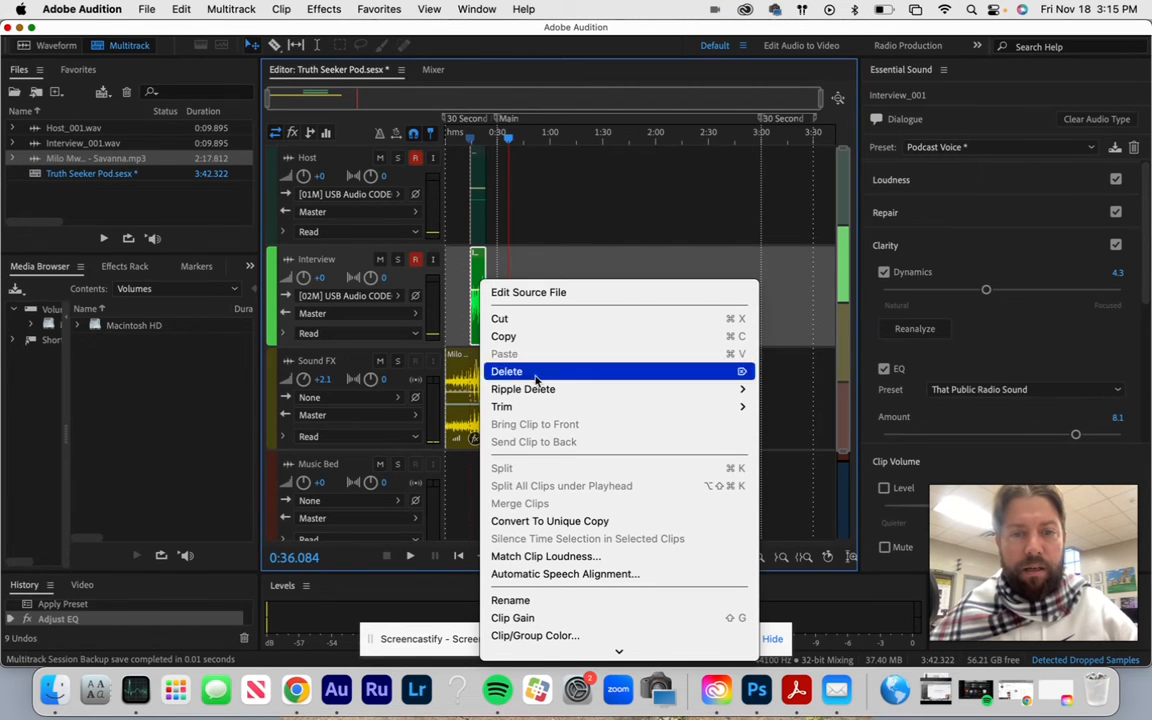
{"action": "scroll", "coordinate": [575, 561], "scroll_direction": "down", "scroll_amount": 1}
{"action": "scroll", "coordinate": [575, 561], "scroll_direction": "down", "scroll_amount": 5}
{"action": "mouse_move", "coordinate": [575, 558]}
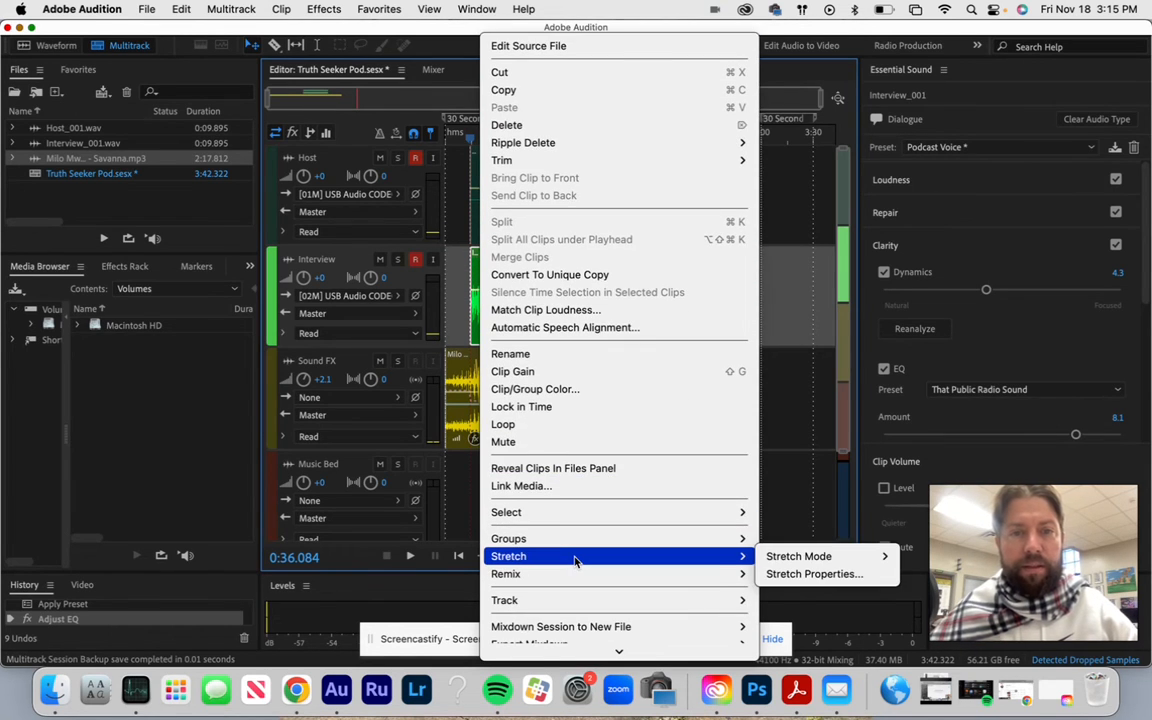
{"action": "scroll", "coordinate": [575, 558], "scroll_direction": "down", "scroll_amount": 3}
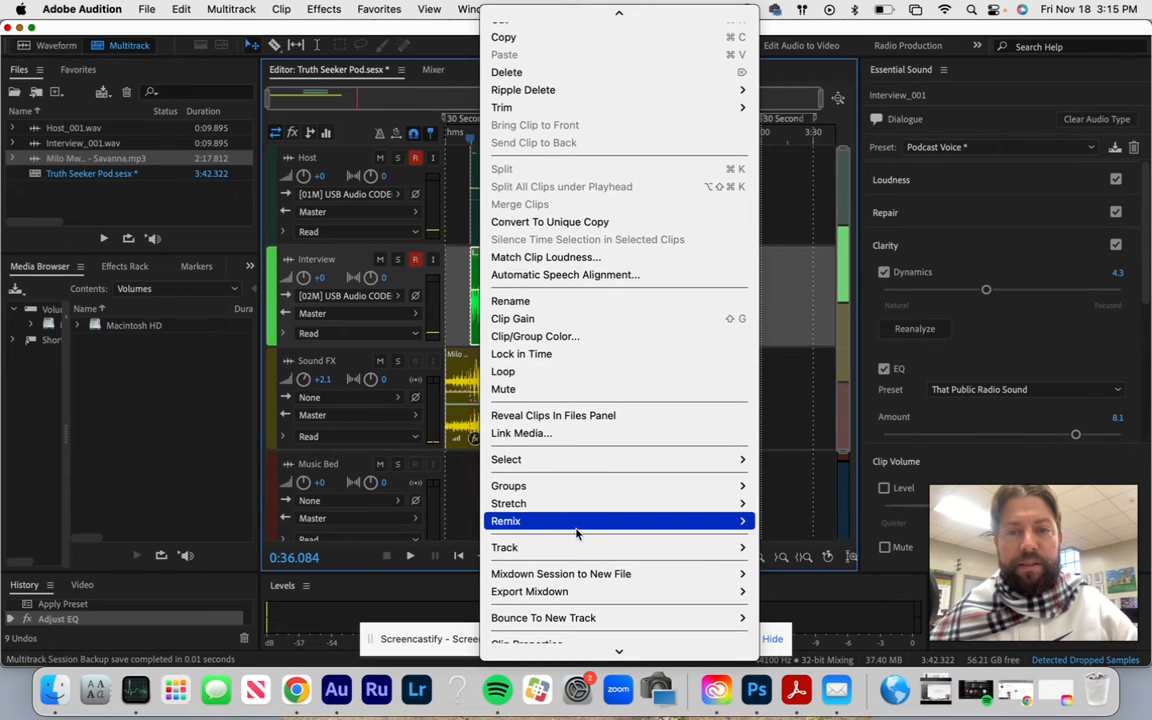
{"action": "mouse_move", "coordinate": [577, 527]}
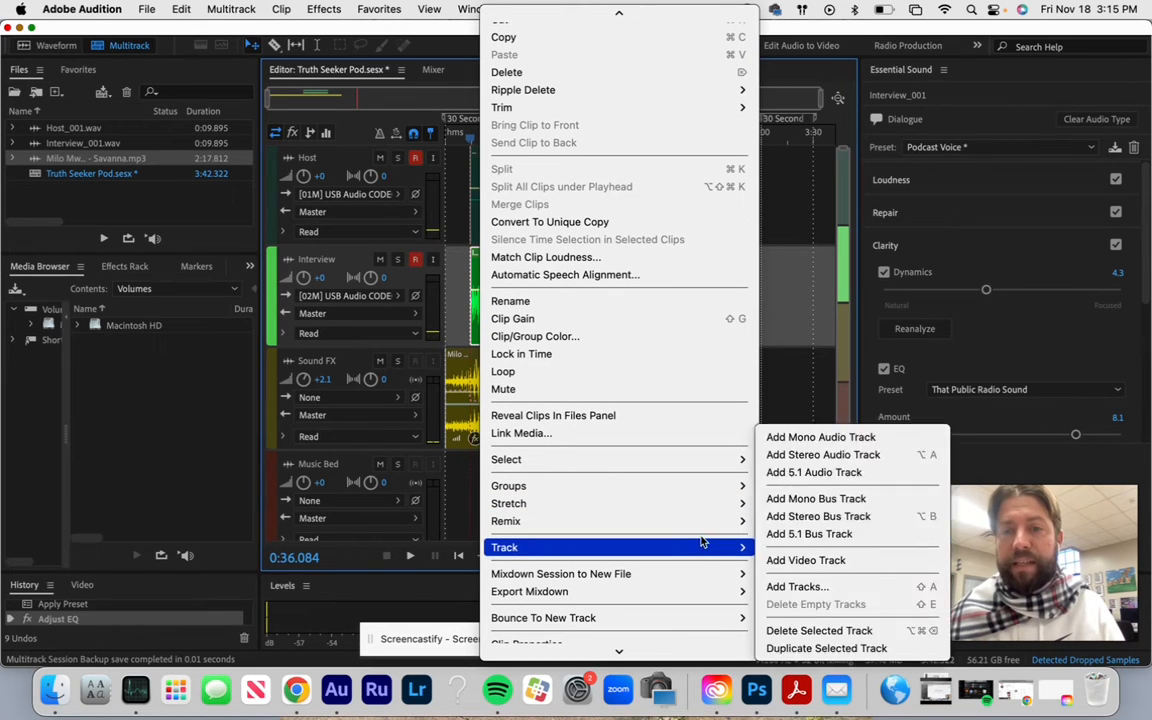
{"action": "mouse_move", "coordinate": [709, 530]}
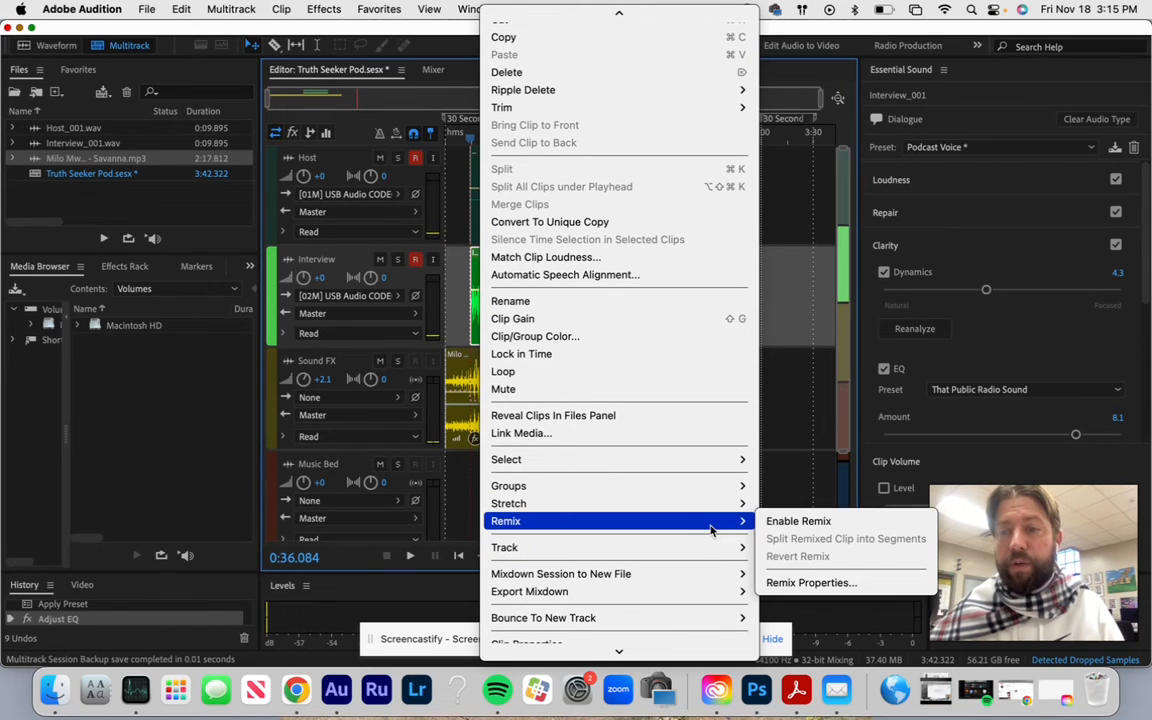
{"action": "left_click", "coordinate": [800, 522]}
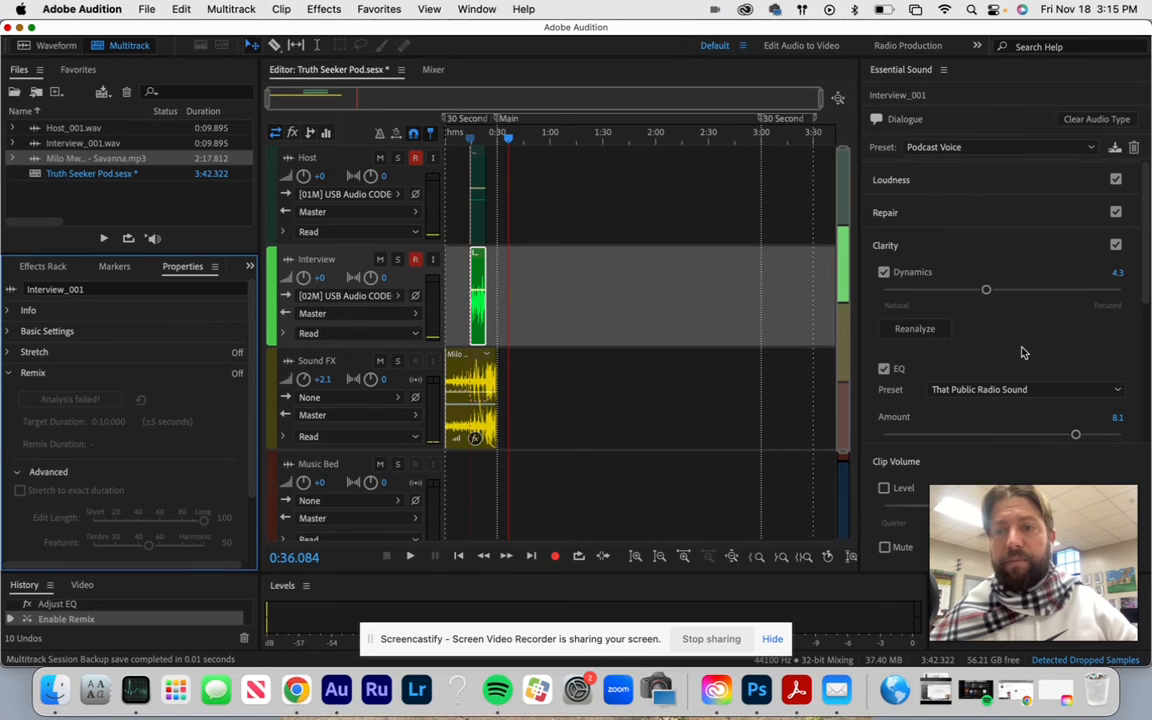
{"action": "scroll", "coordinate": [1022, 352], "scroll_direction": "down", "scroll_amount": 5}
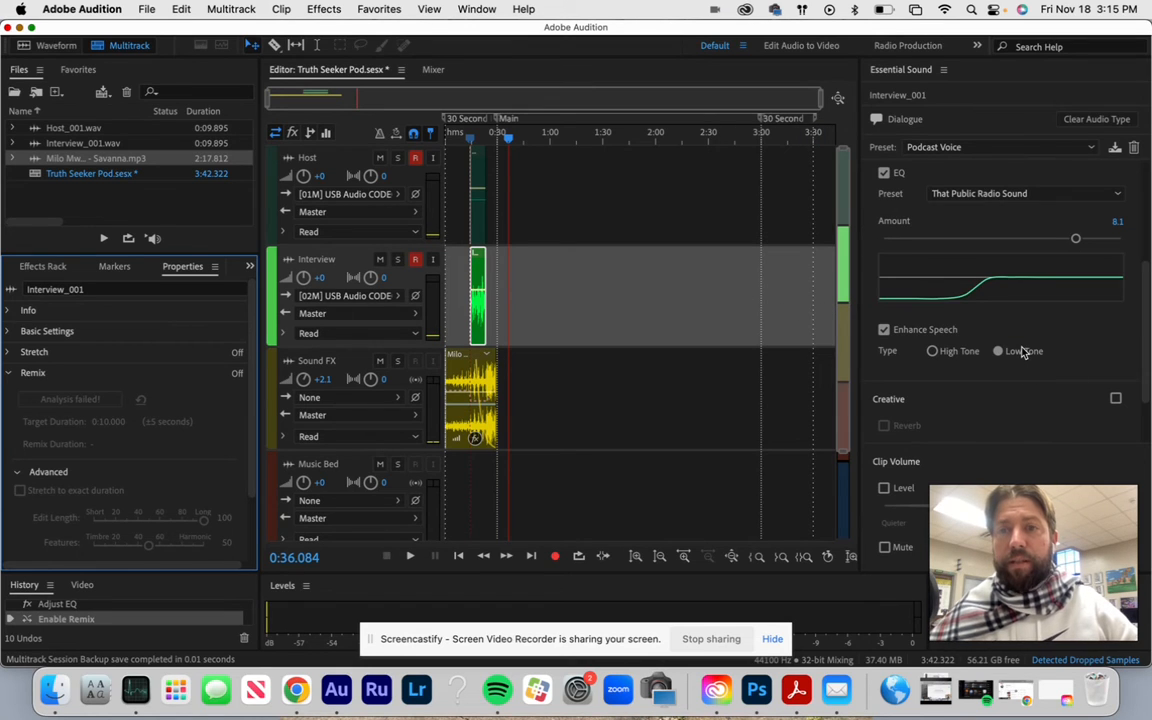
{"action": "scroll", "coordinate": [1022, 352], "scroll_direction": "down", "scroll_amount": 2}
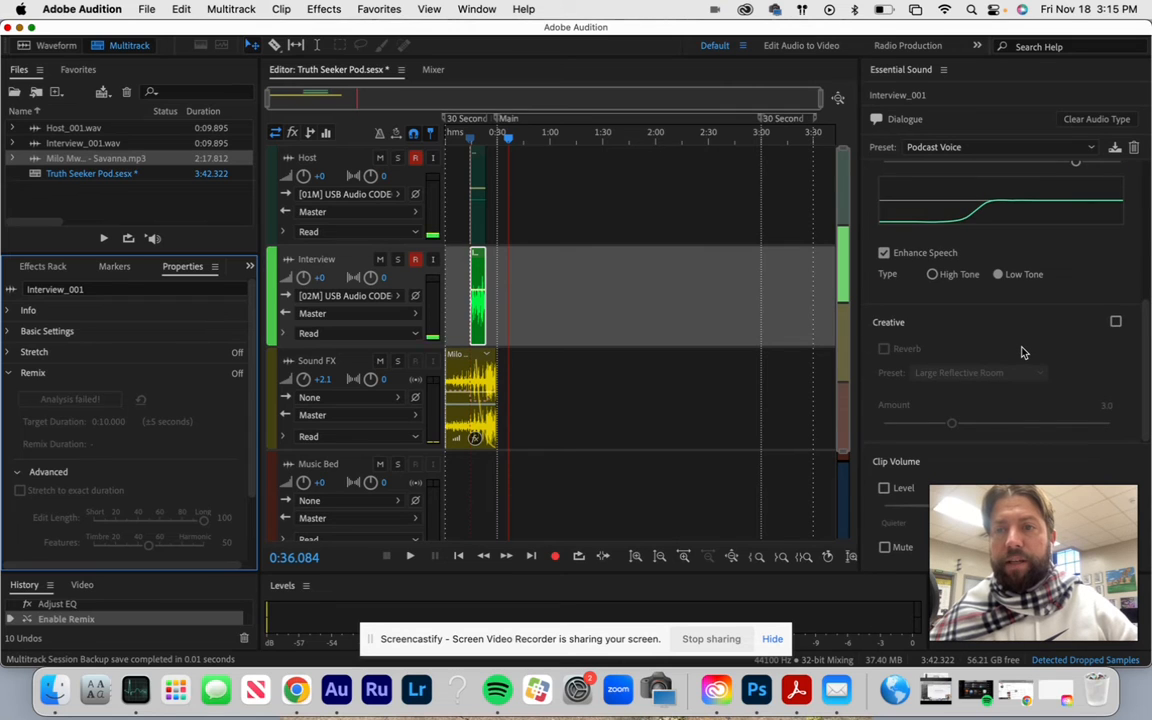
{"action": "scroll", "coordinate": [1022, 352], "scroll_direction": "up", "scroll_amount": 5}
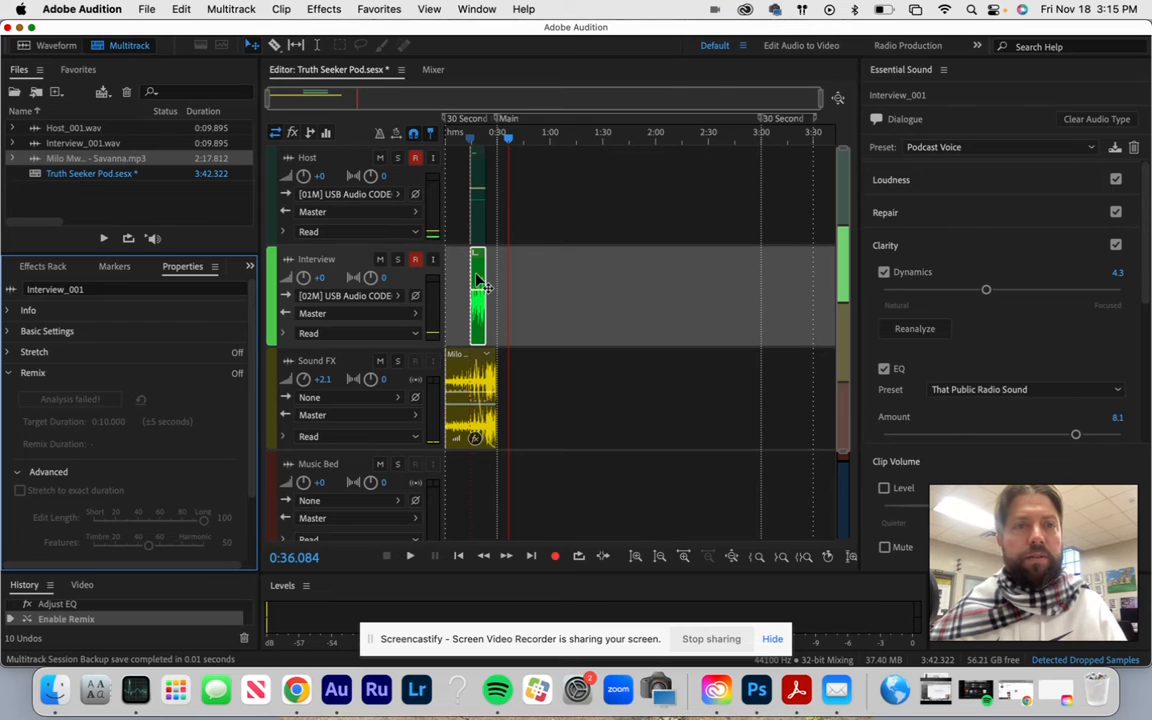
- Add the DeNoise effect to the Interview track using the Light Noise Reduction preset, and close the effect window
{"action": "left_click", "coordinate": [327, 10]}
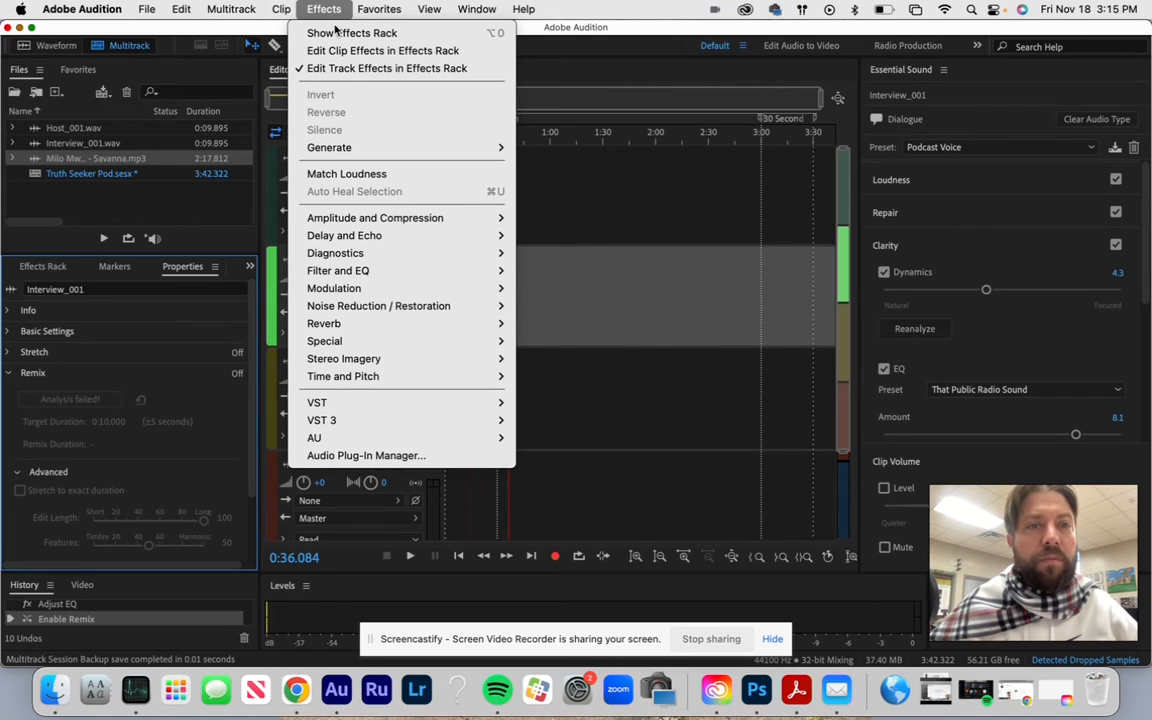
{"action": "mouse_move", "coordinate": [352, 219]}
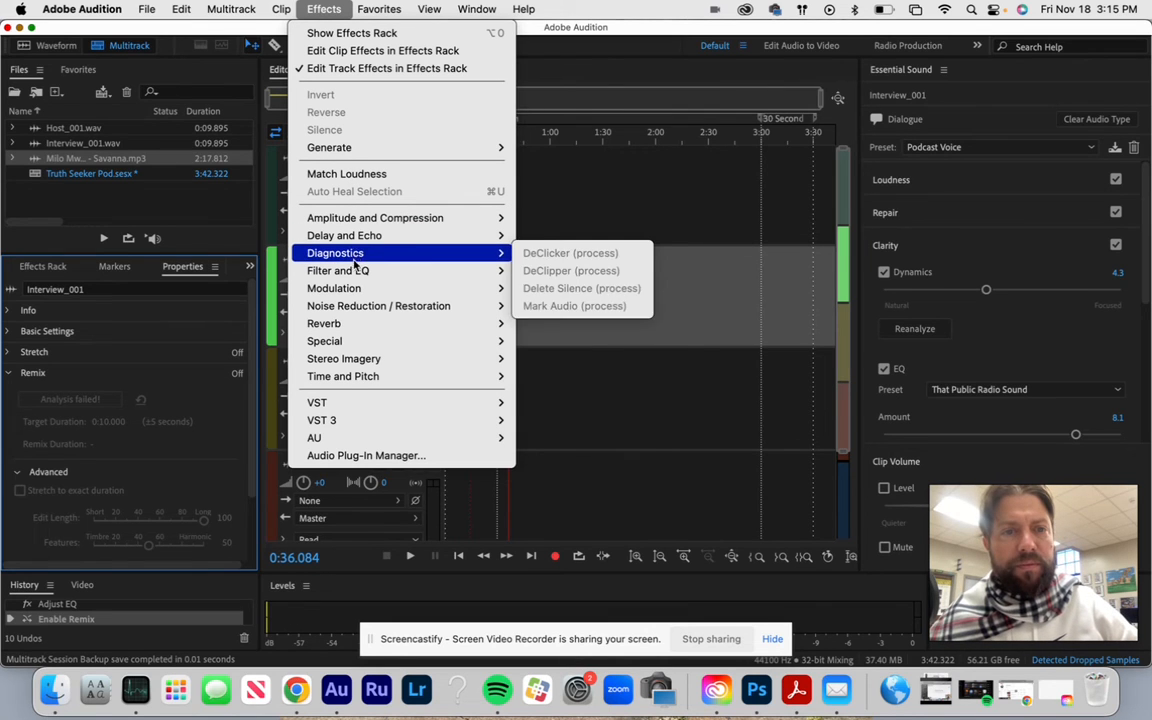
{"action": "mouse_move", "coordinate": [357, 326]}
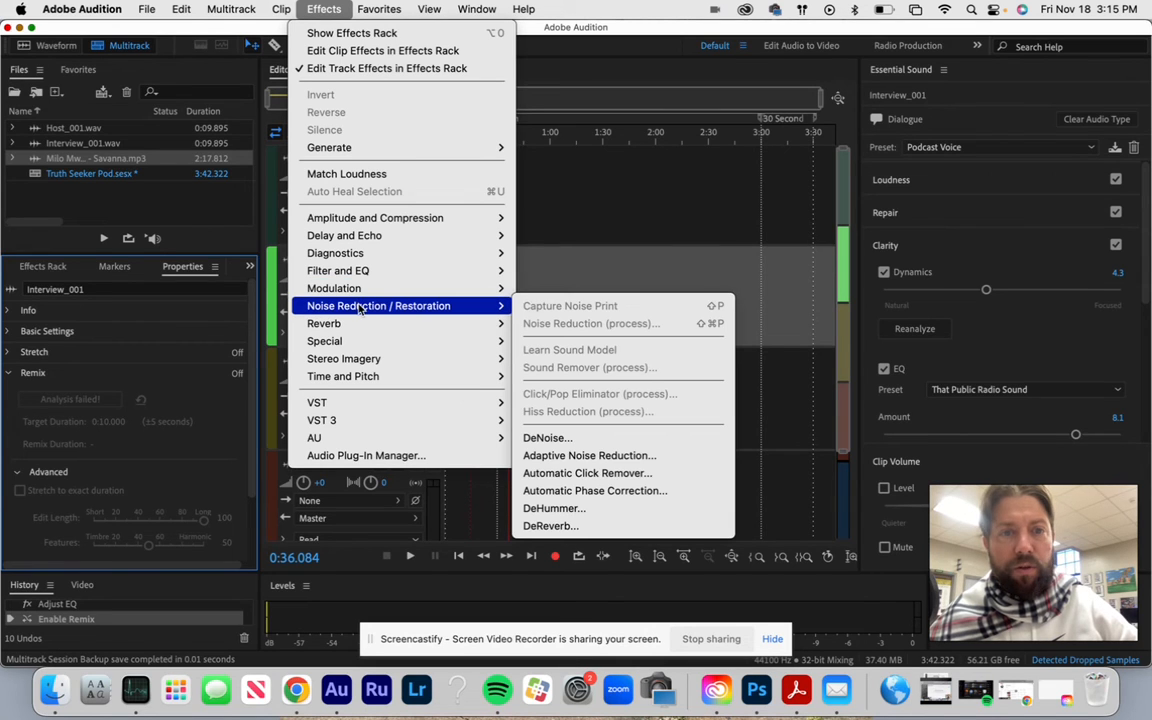
{"action": "left_click", "coordinate": [560, 438]}
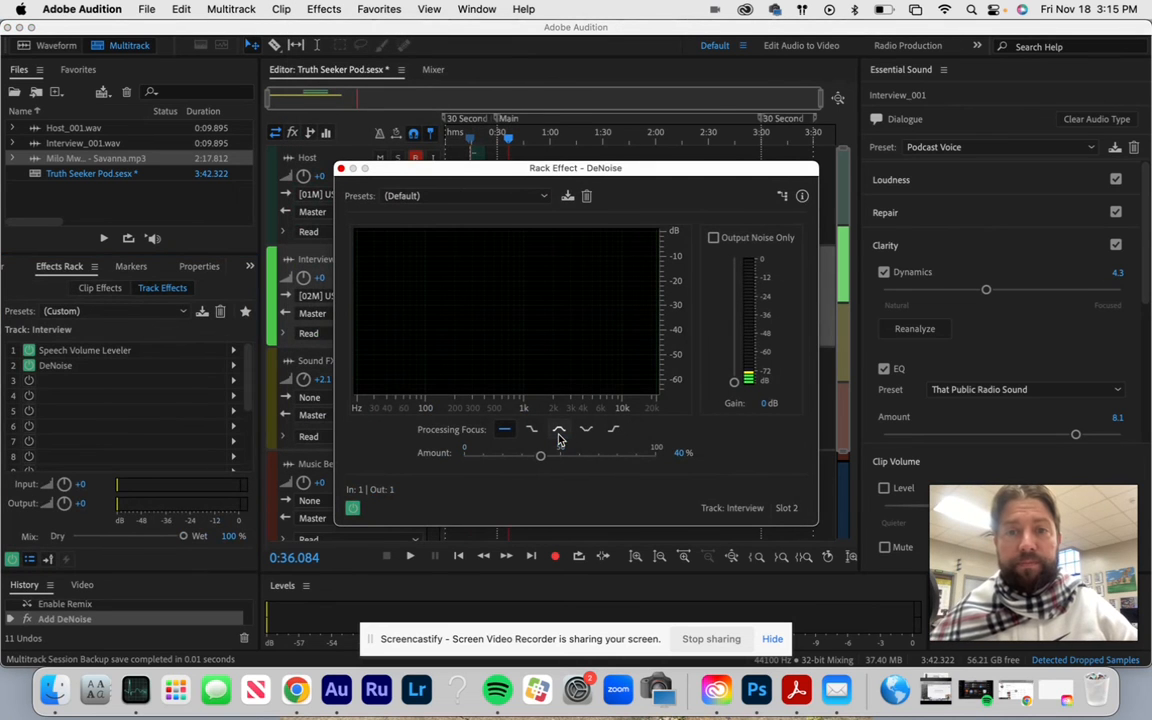
{"action": "left_click", "coordinate": [540, 198]}
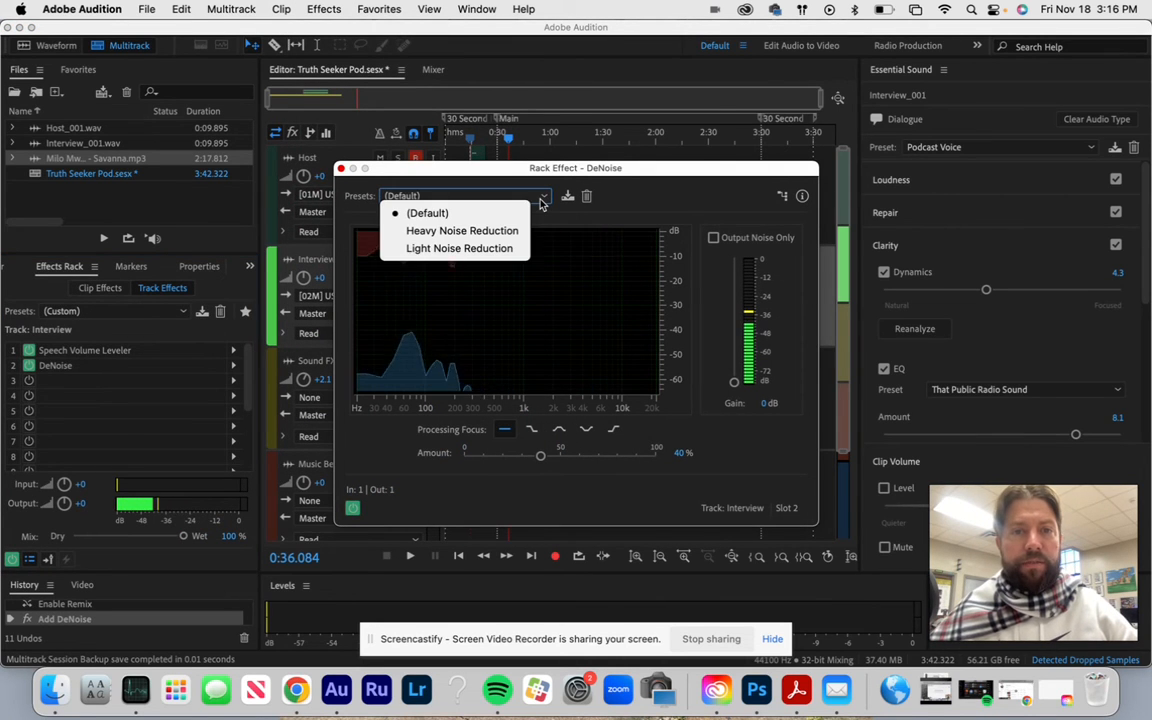
{"action": "left_click", "coordinate": [509, 247]}
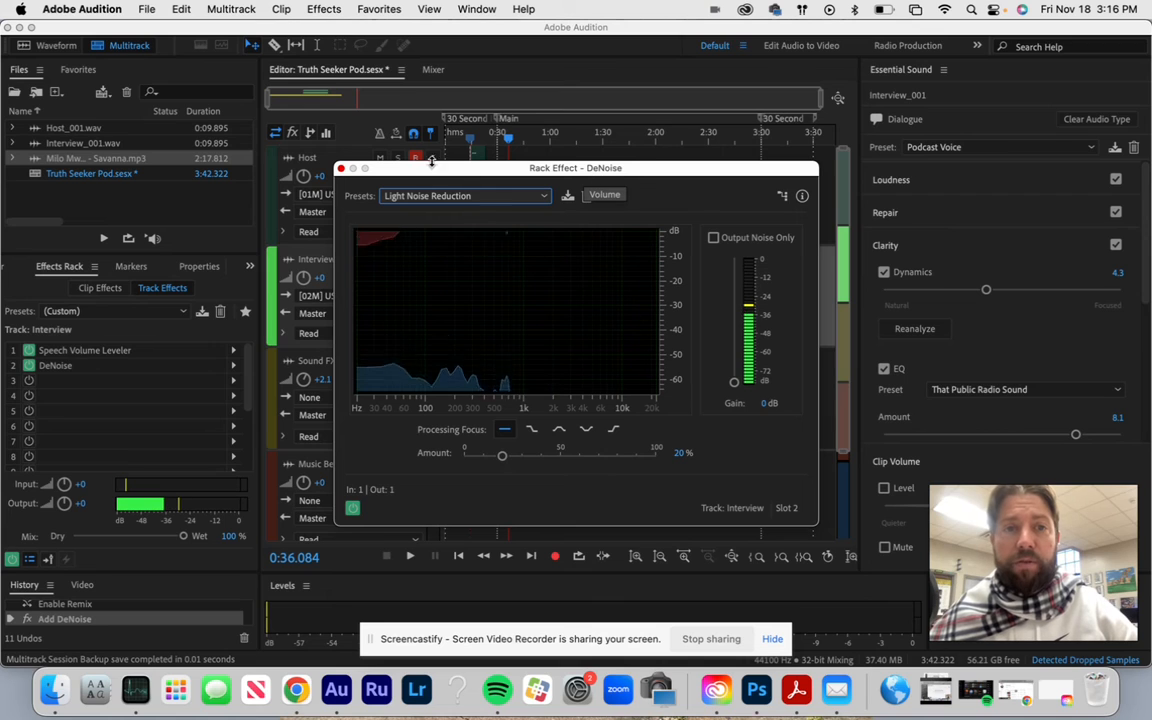
{"action": "left_click", "coordinate": [341, 170]}
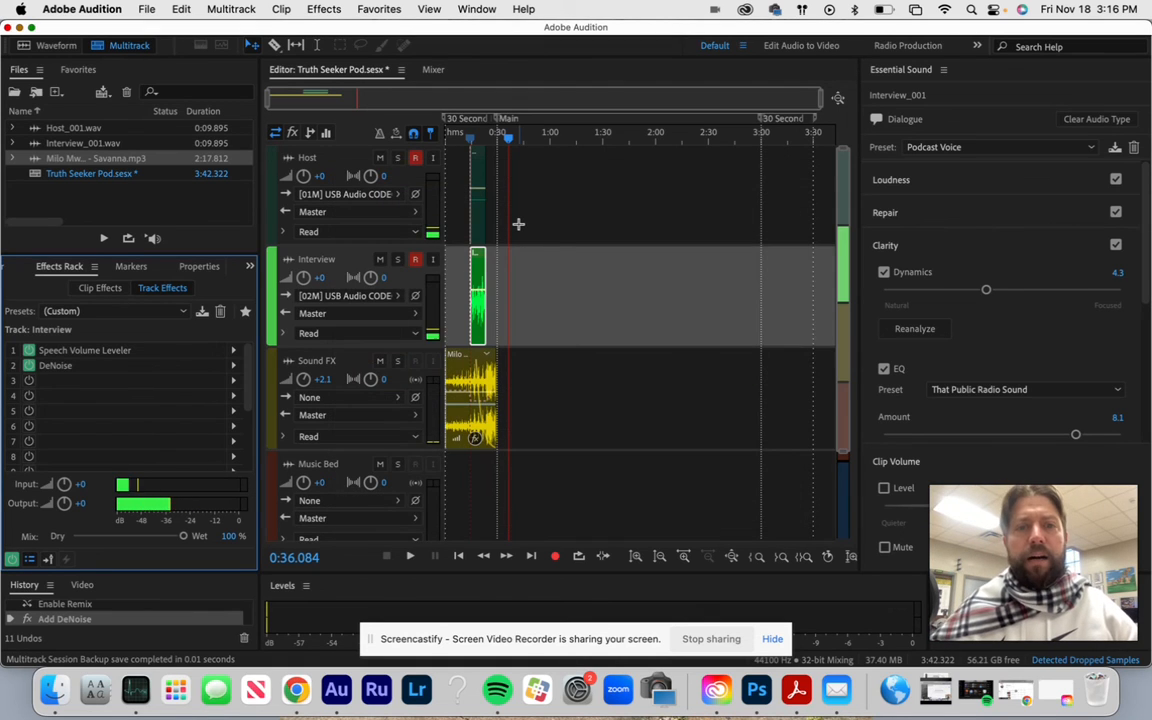
- Export a multitrack mixdown of the entire session to the Desktop as the MP3 file Truth Seeker Pod_mixdown.mp3
{"action": "left_click", "coordinate": [147, 11]}
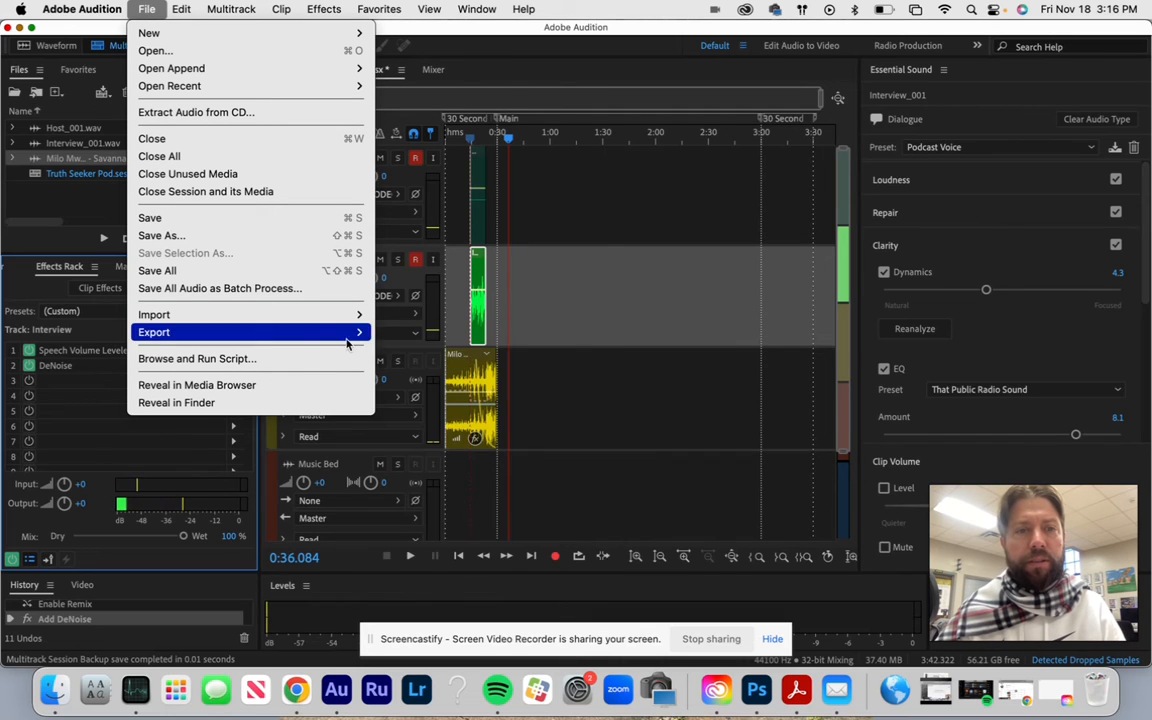
{"action": "mouse_move", "coordinate": [452, 418]}
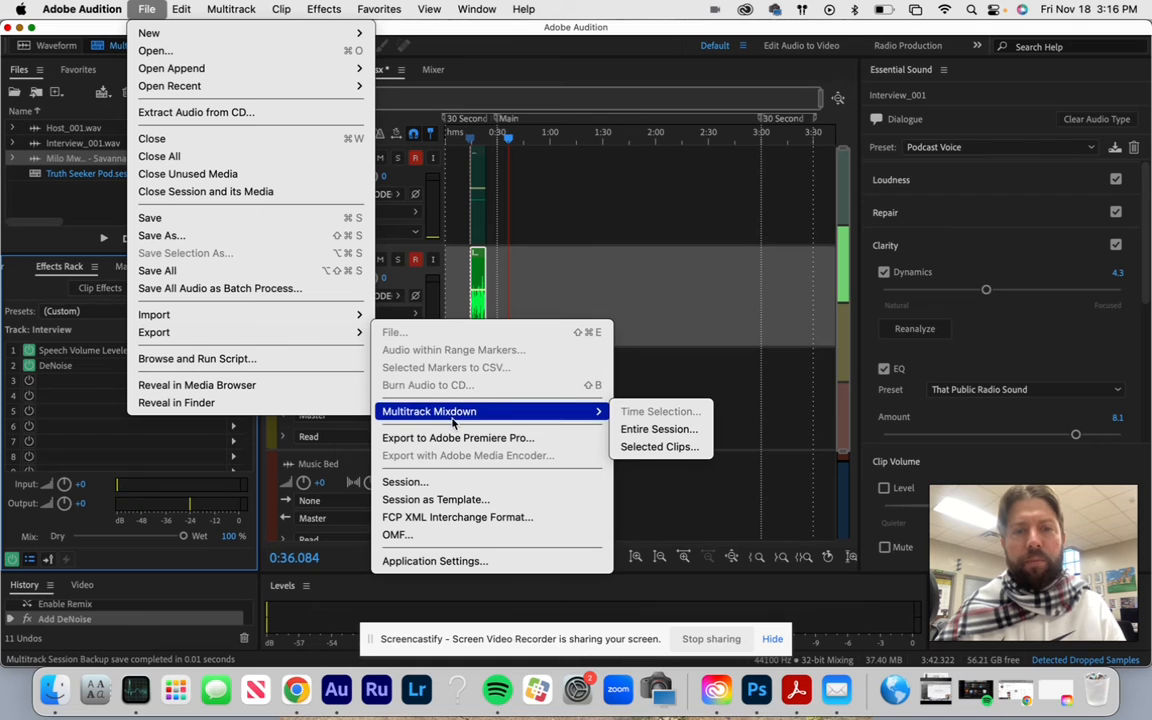
{"action": "left_click", "coordinate": [634, 429]}
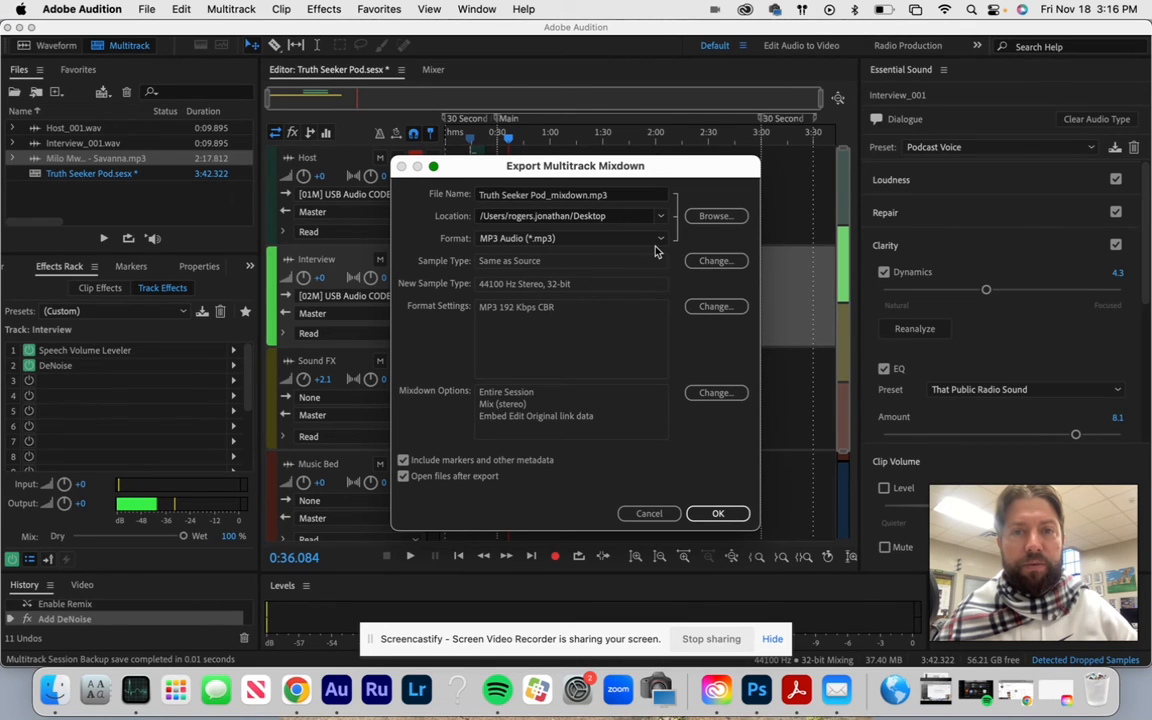
{"action": "left_click", "coordinate": [658, 240]}
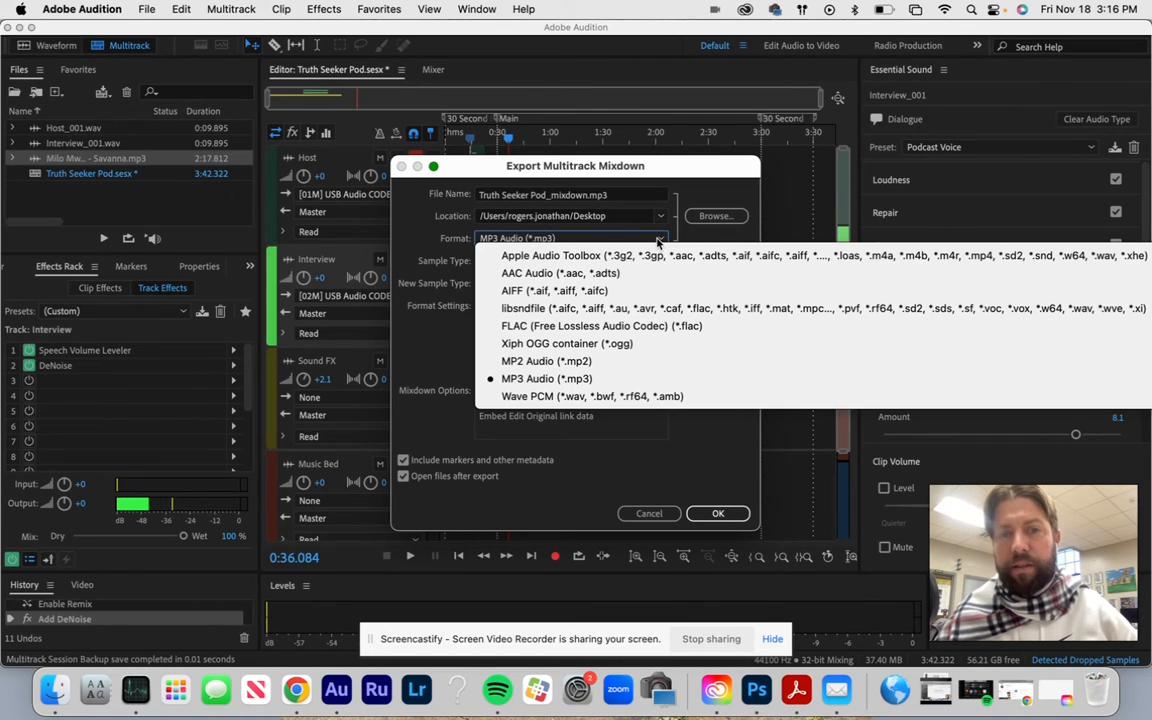
{"action": "left_click", "coordinate": [658, 240]}
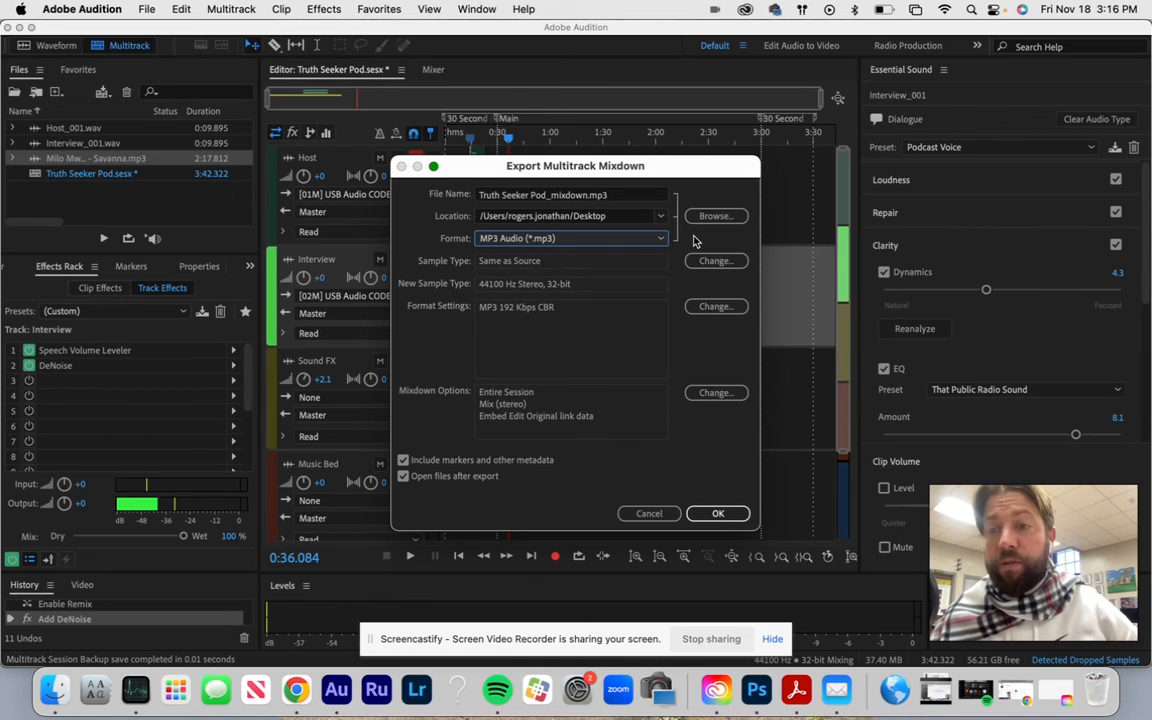
{"action": "left_click", "coordinate": [716, 513]}
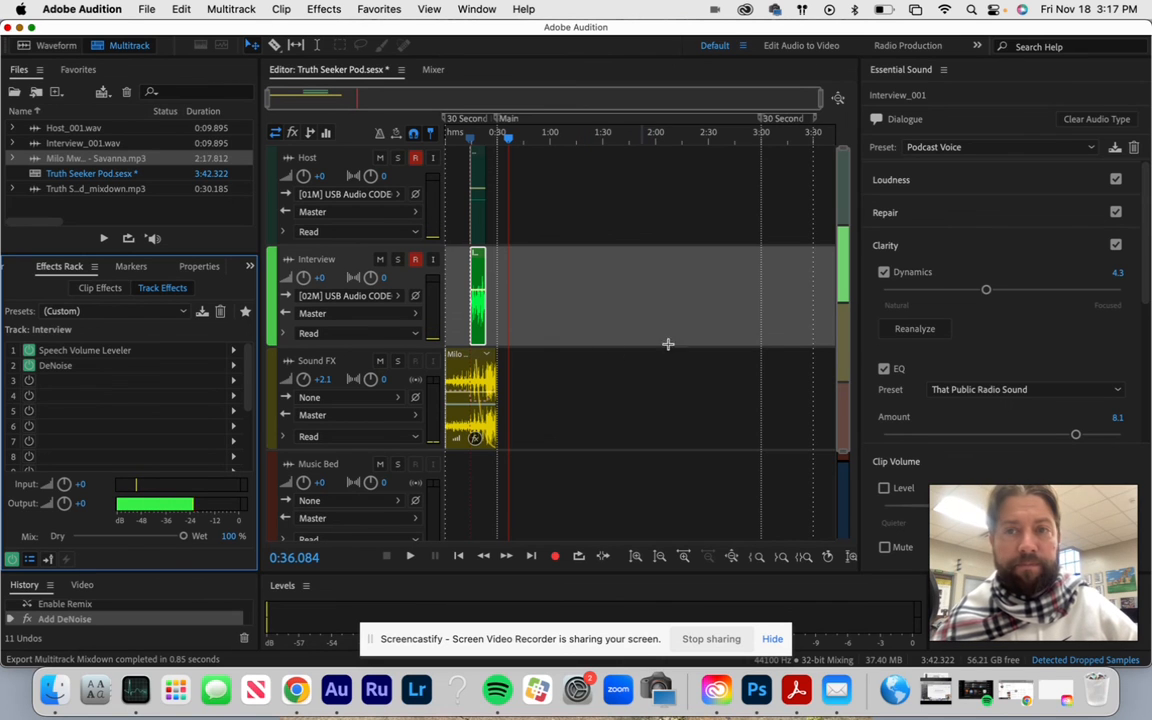
- Switch to Google Chrome
{"action": "left_click", "coordinate": [297, 691]}
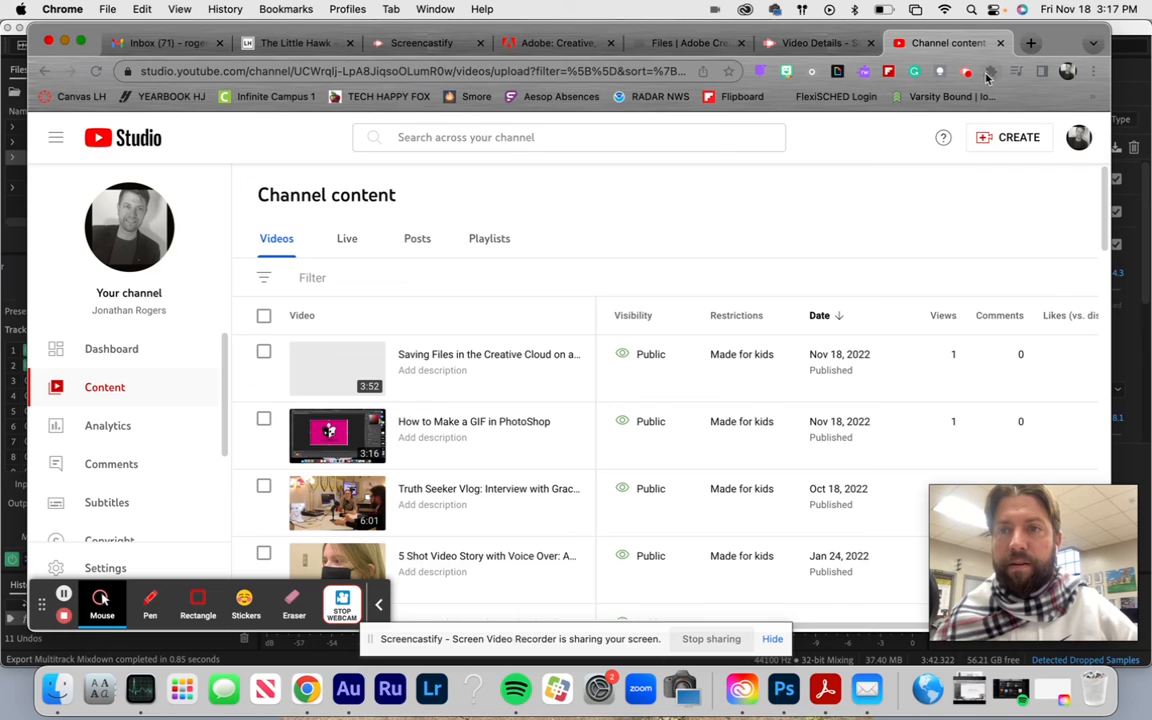